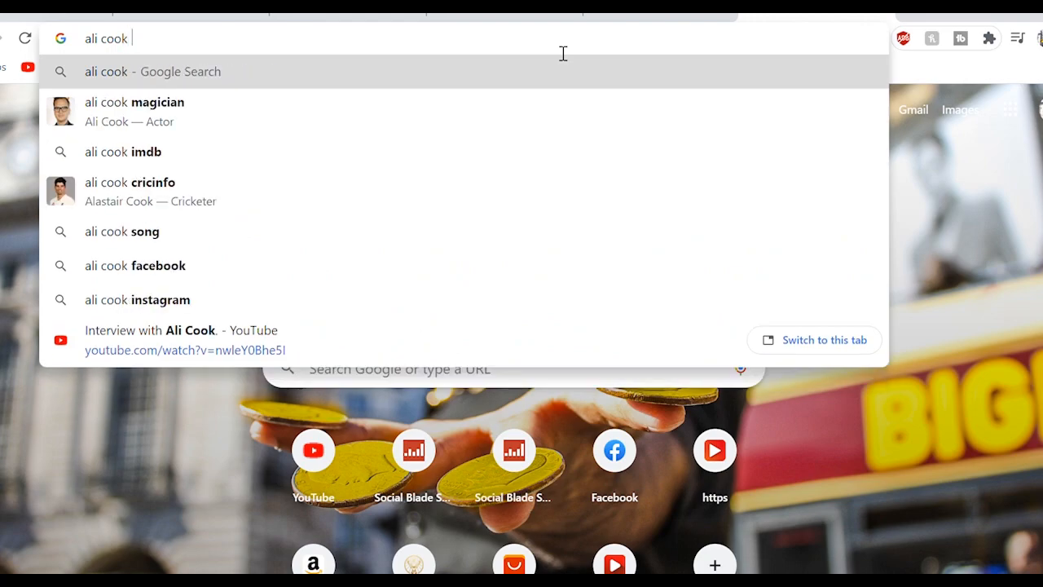
Step: Search Google for the magician and preview one of his photos from the image results
key("Down")
key("Return")
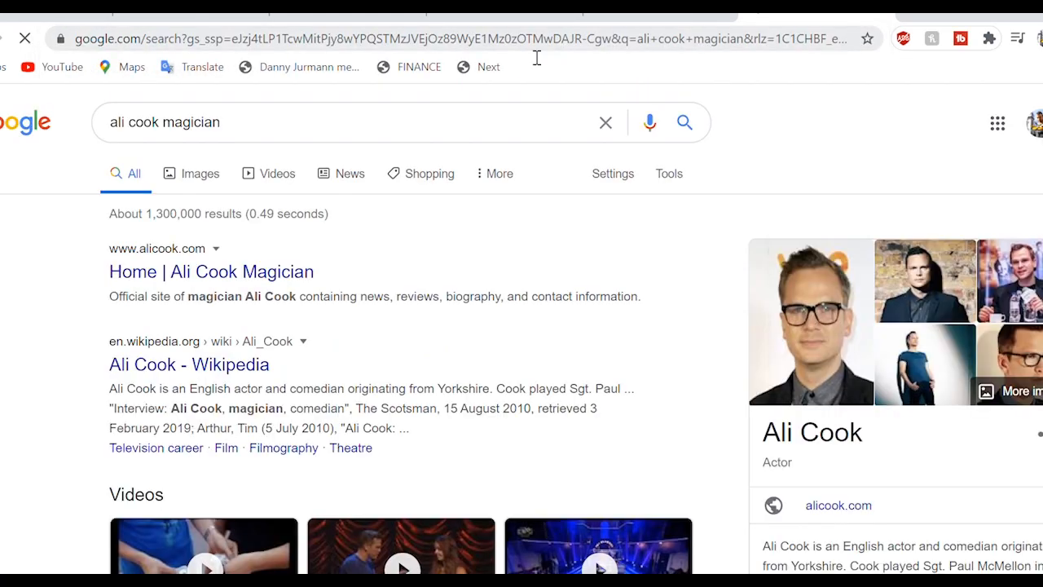
left_click(210, 181)
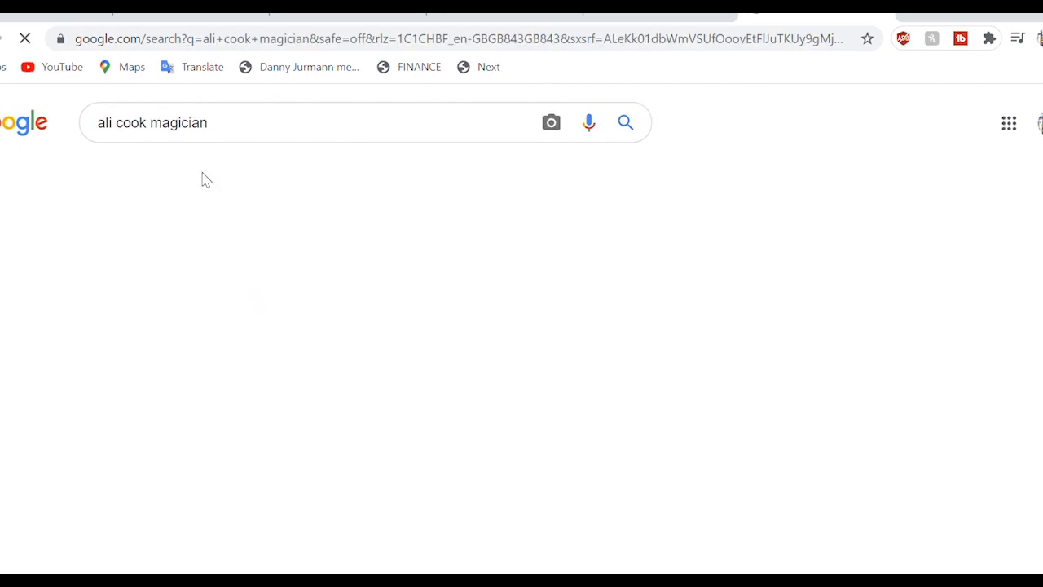
scroll(42, 458, "down", 2)
left_click(43, 458)
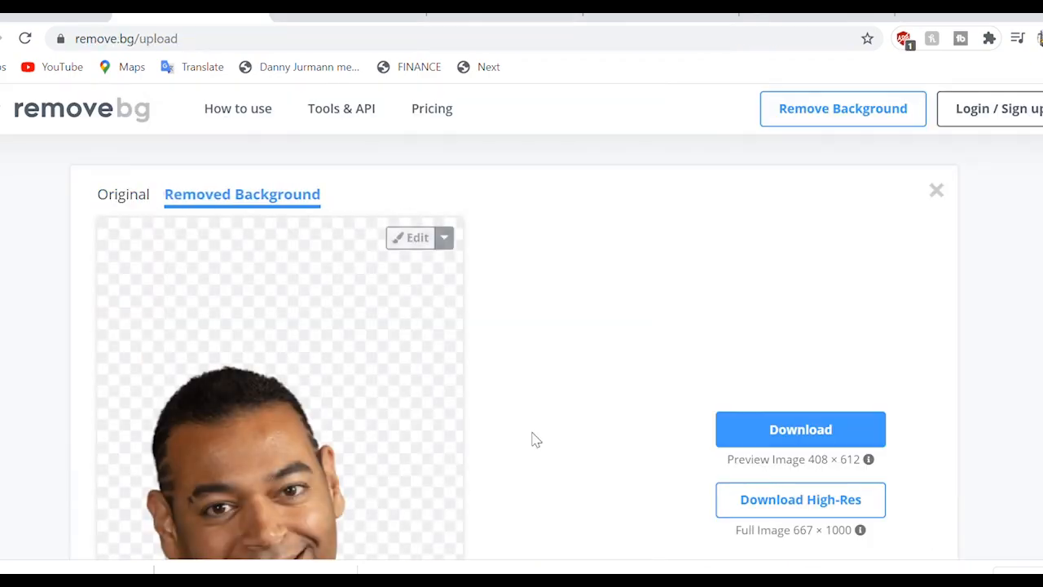
Step: Strip the magician photo's background in remove.bg, download the cut-out, and upload it to Canva
left_click(783, 427)
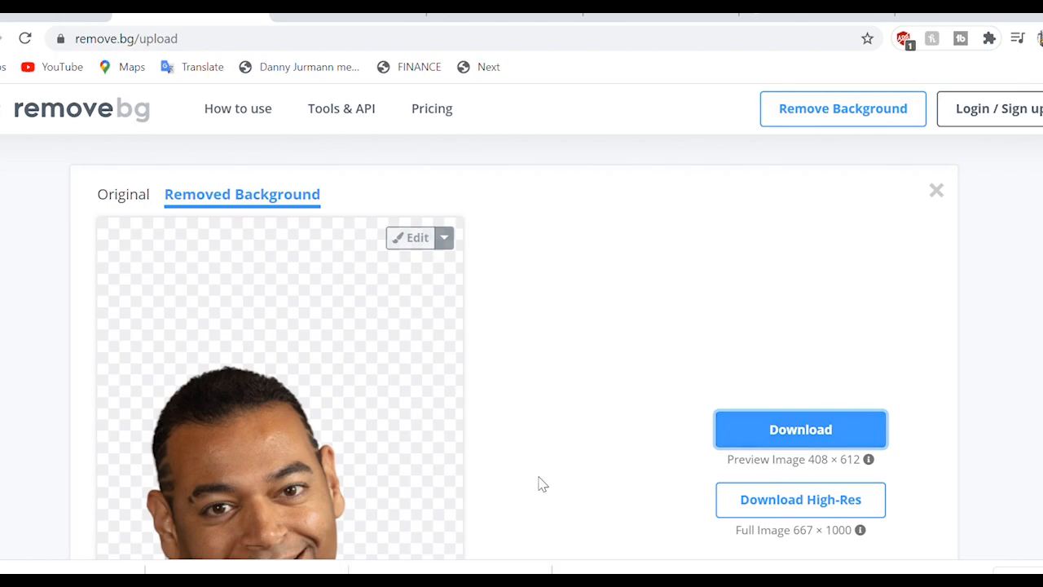
left_click_drag(244, 567, 261, 387)
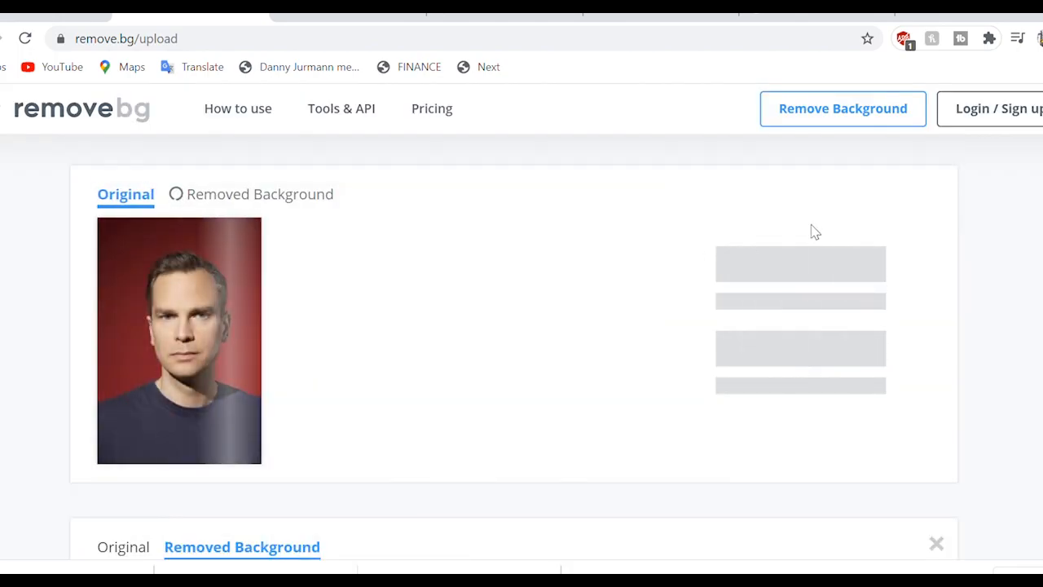
left_click(787, 285)
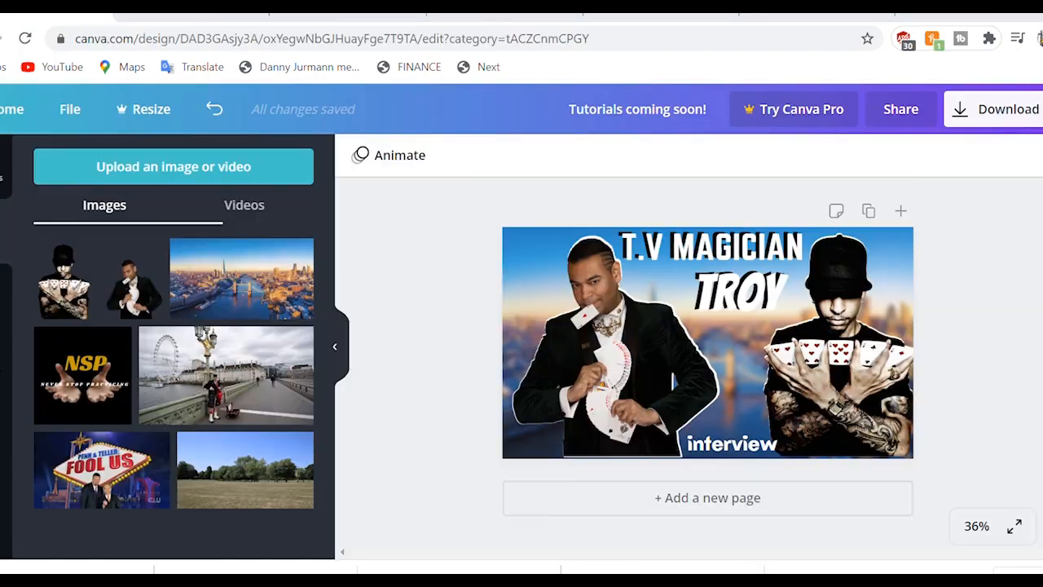
left_click_drag(392, 568, 289, 398)
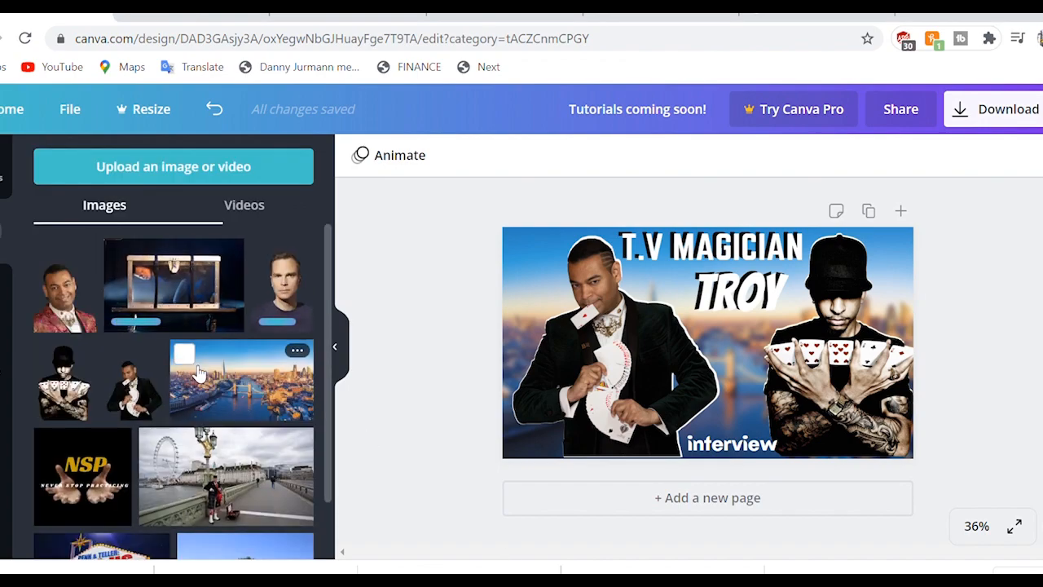
Step: Delete the left magician image, its white outline and the blurred city background
left_click(611, 364)
key("Delete")
left_click(611, 363)
key("Delete")
left_click(611, 364)
key("Delete")
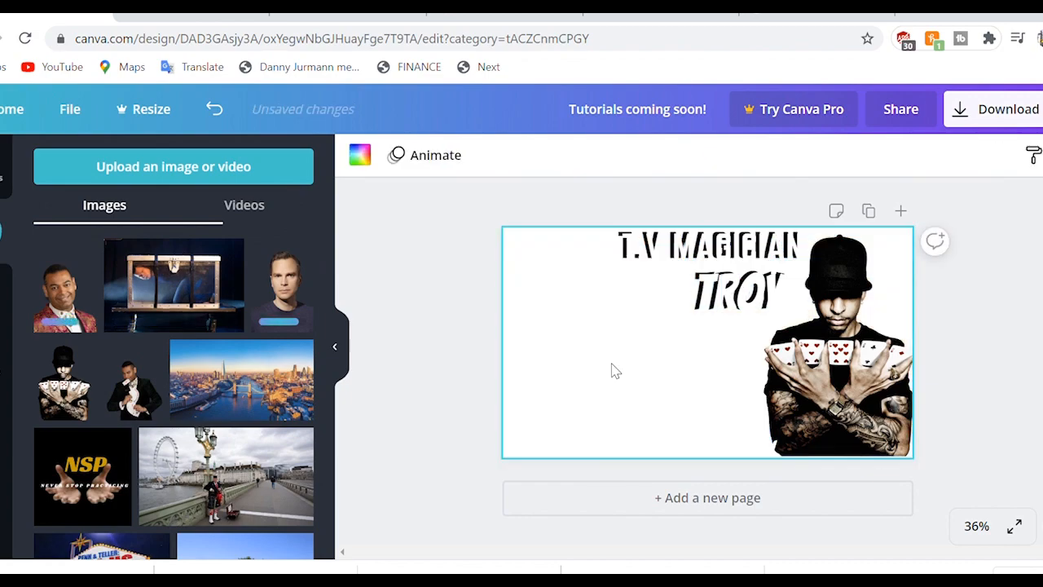
Step: Delete both T.V MAGICIAN text layers, the title's white layer, and the right magician with its outline
left_click(731, 246)
key("Delete")
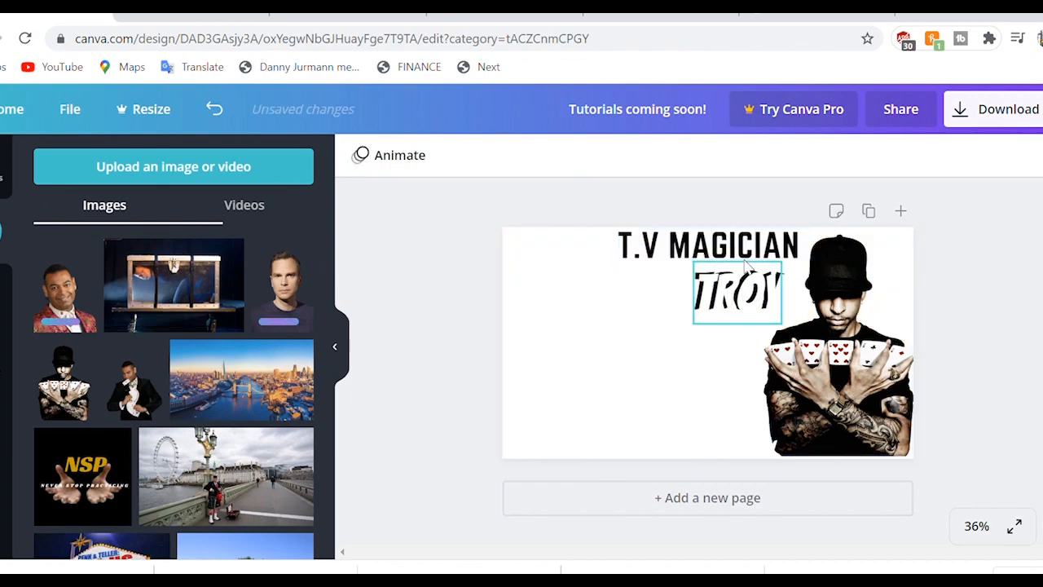
left_click(738, 249)
key("Delete")
left_click(740, 289)
key("Delete")
left_click(827, 348)
key("Delete")
left_click(827, 349)
key("Delete")
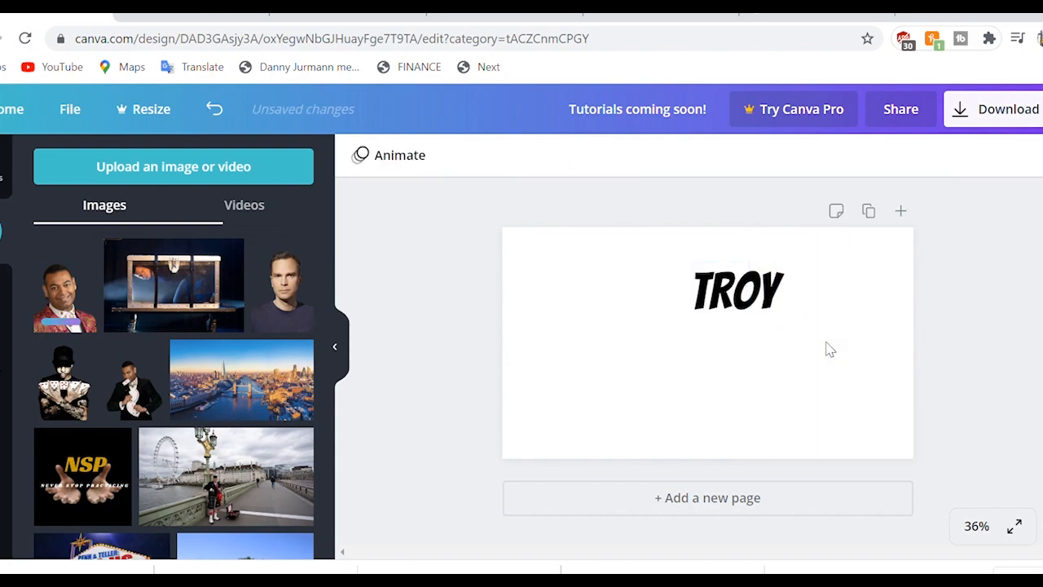
Step: Add the magician-in-a-box photo and resize it to cover the whole page
left_click(656, 436)
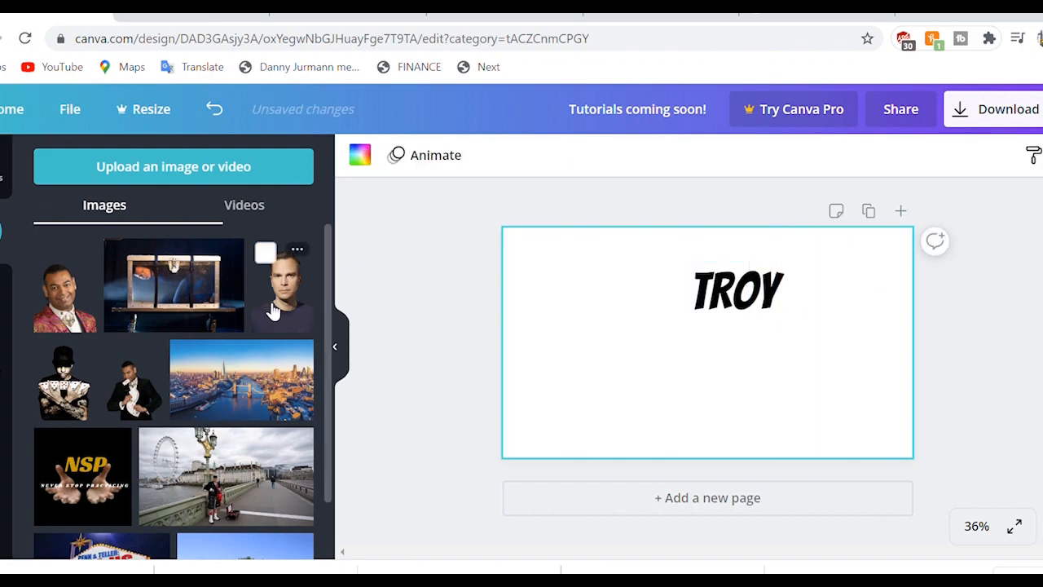
left_click(179, 296)
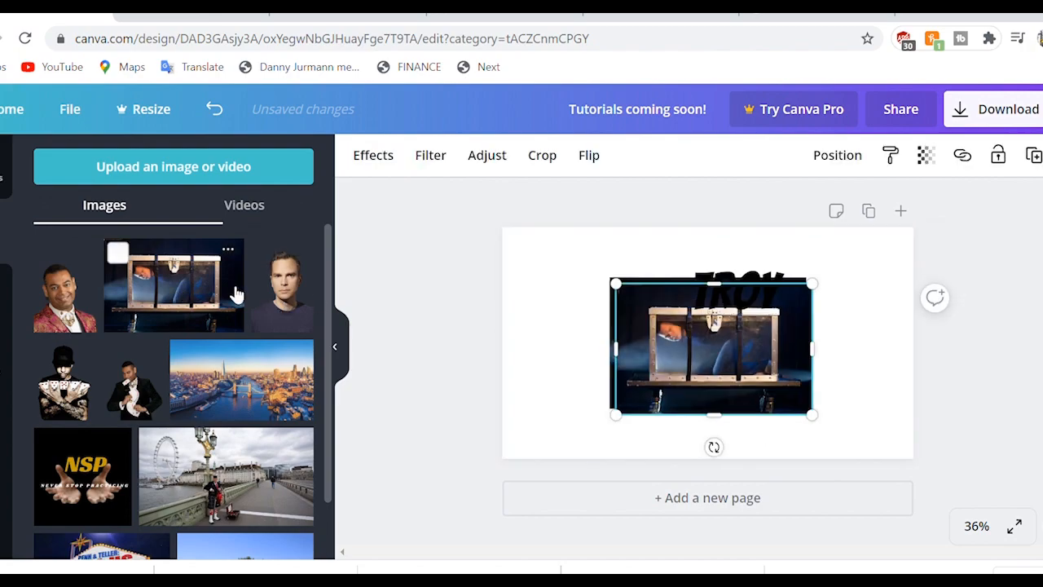
key("Delete")
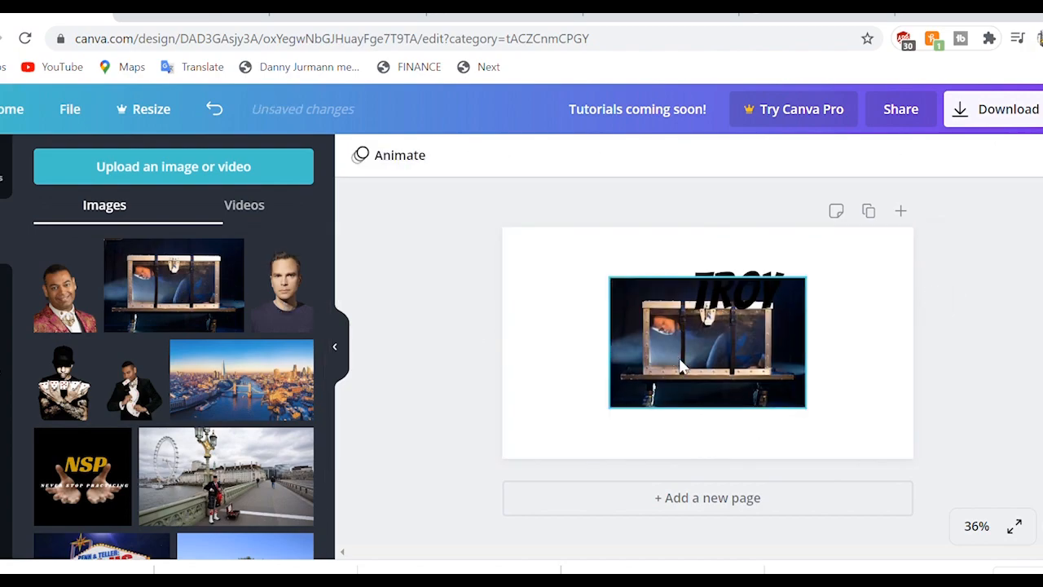
left_click(617, 285)
left_click_drag(617, 284, 597, 267)
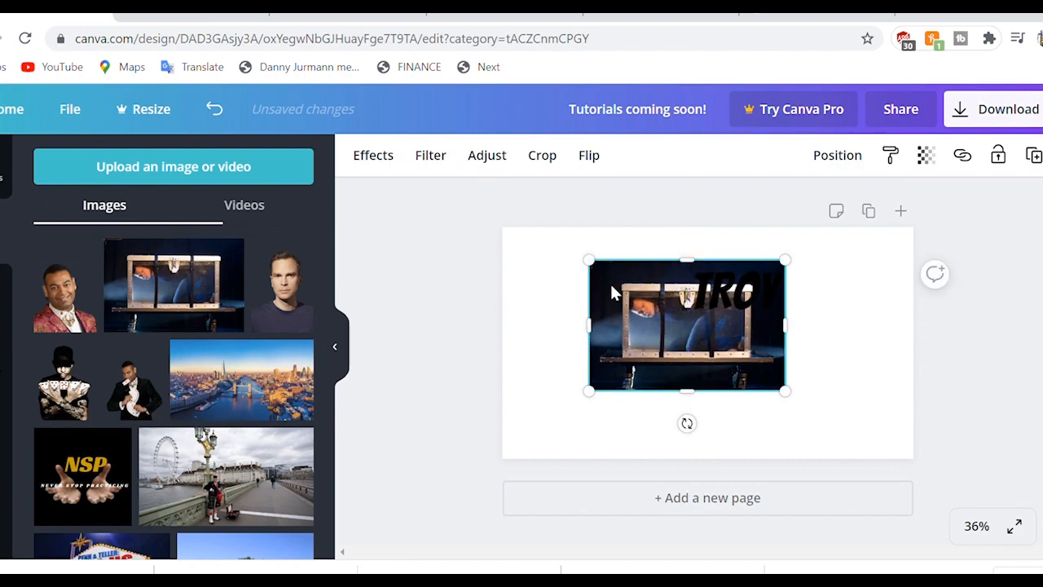
left_click_drag(490, 248, 490, 250)
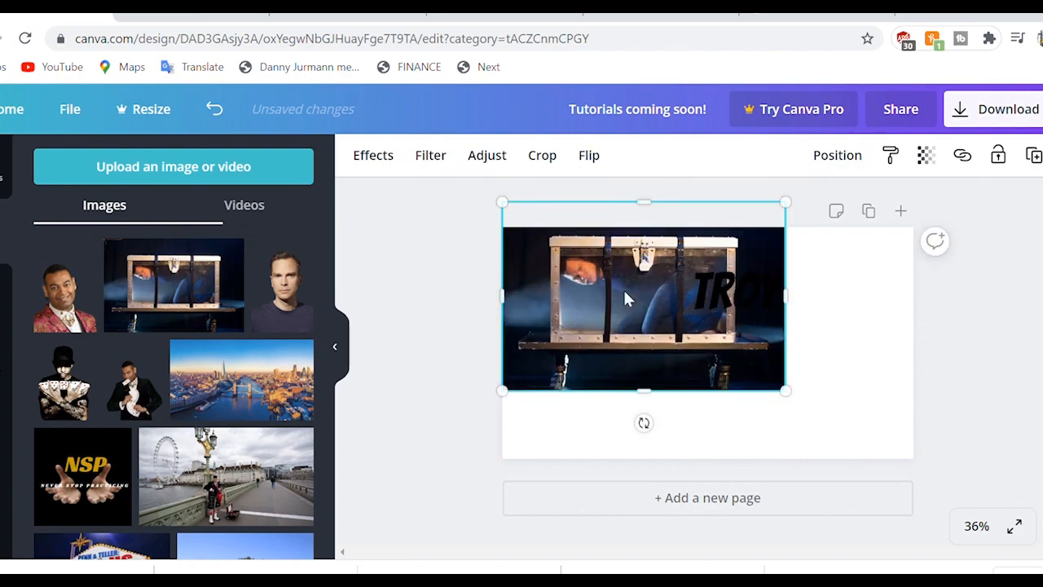
left_click_drag(785, 390, 955, 454)
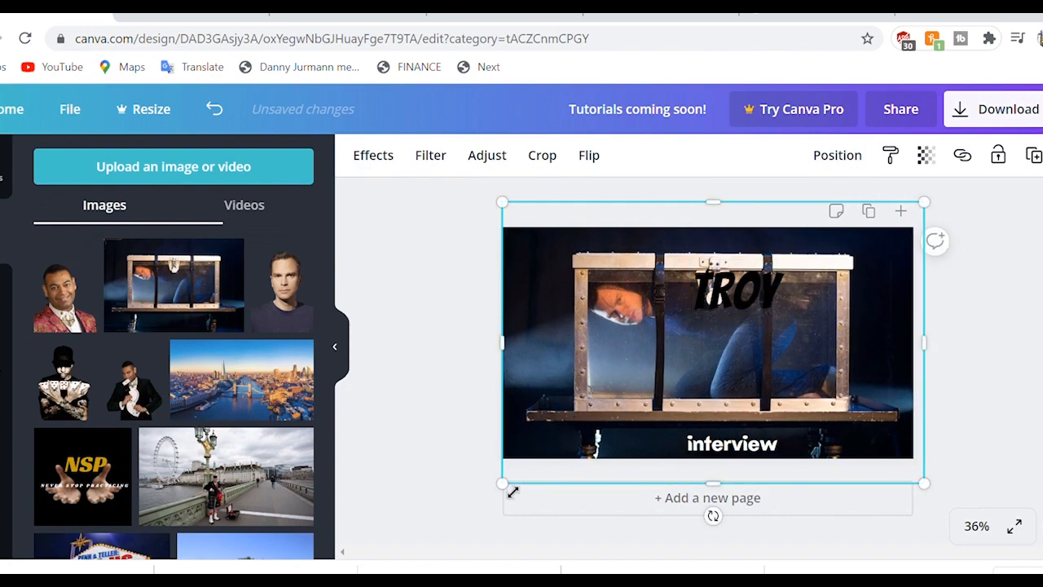
Step: Delete the old 'interview' subtitle
left_click(729, 447)
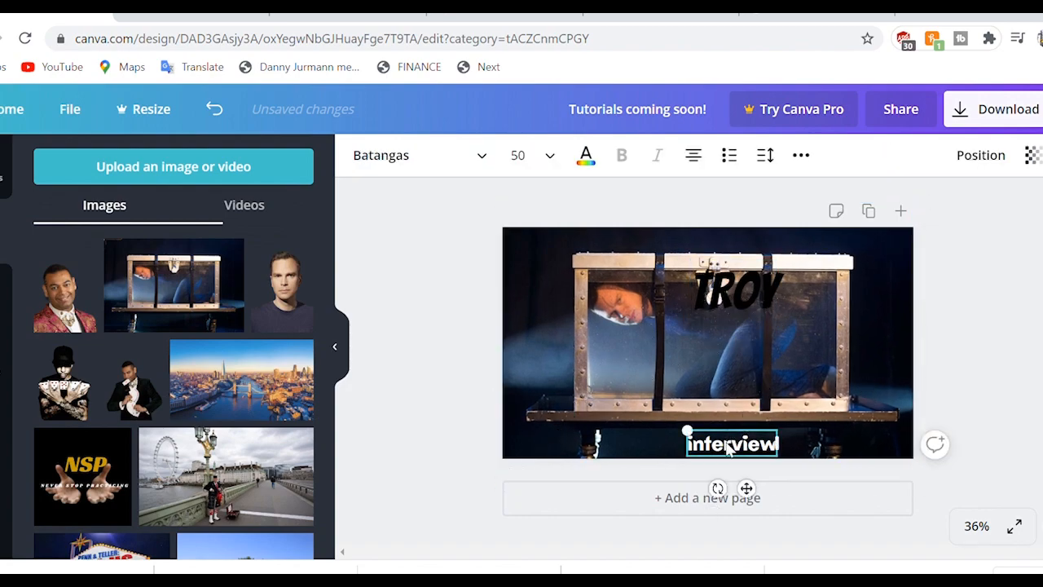
key("Delete")
left_click(734, 346)
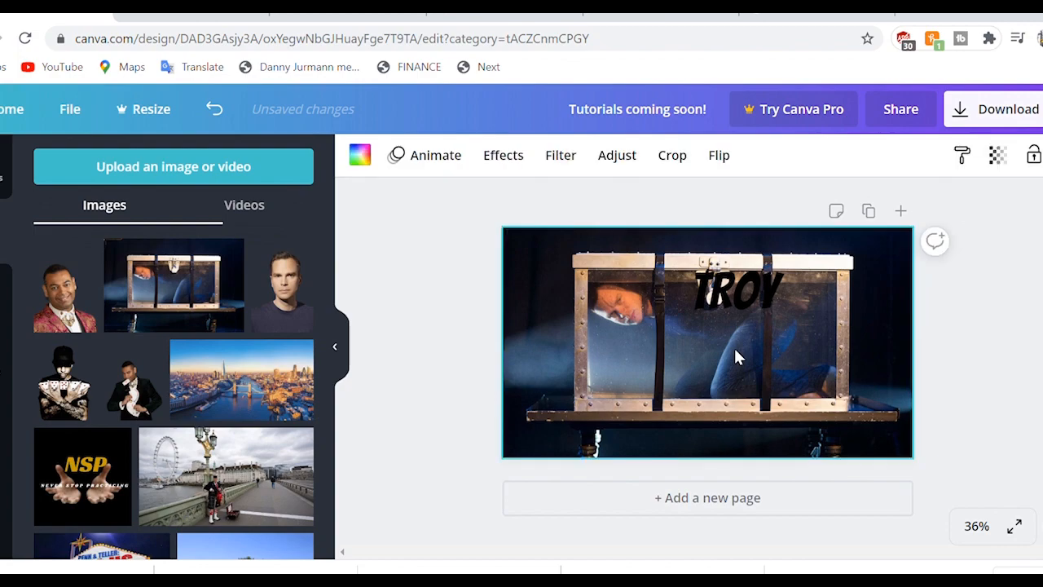
Step: Blur the glass-trunk background photo to about 11 and move the TROY title higher
right_click(733, 345)
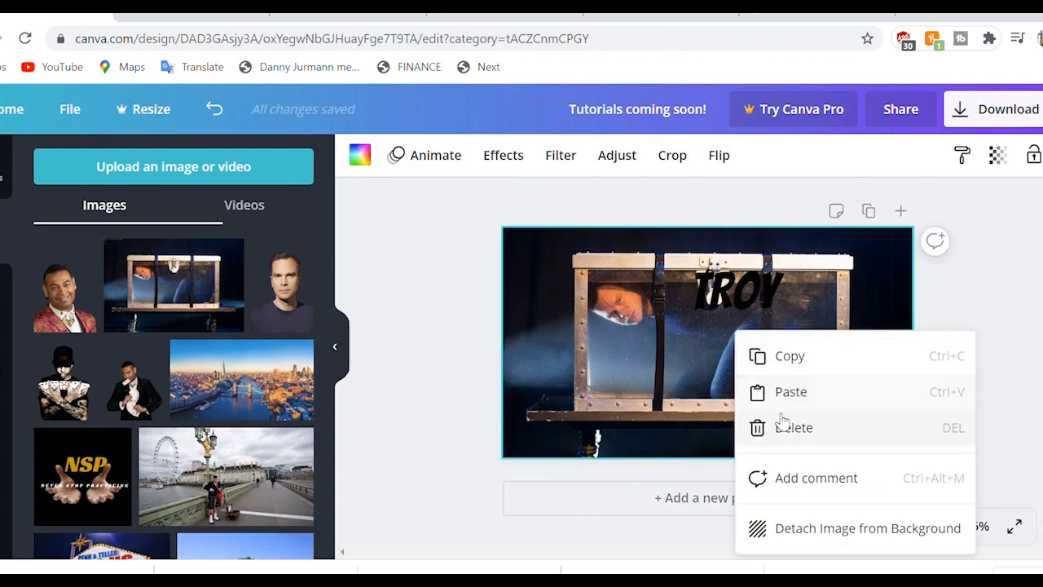
left_click(678, 346)
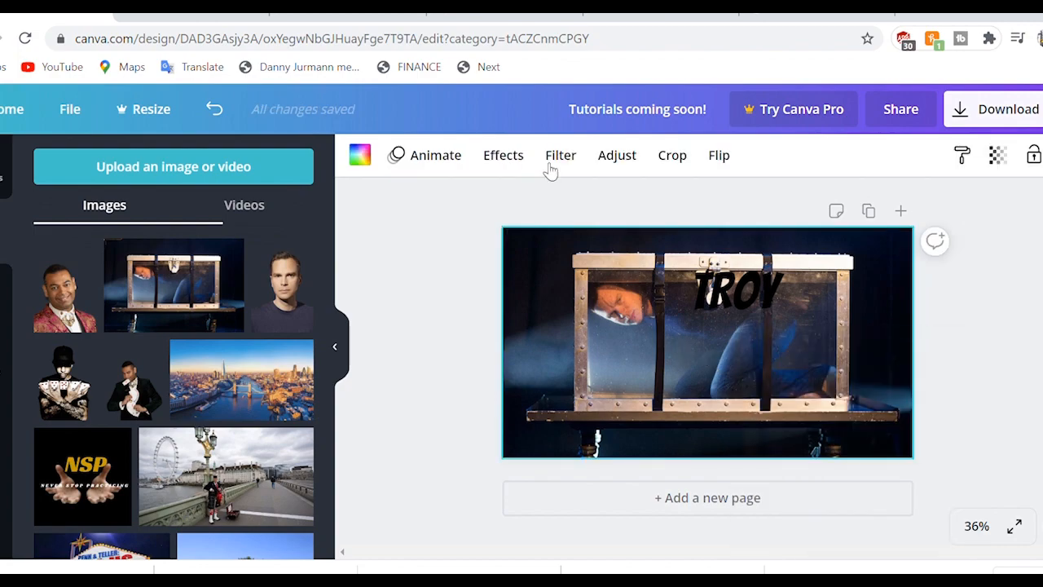
left_click(626, 155)
left_click_drag(196, 348, 203, 347)
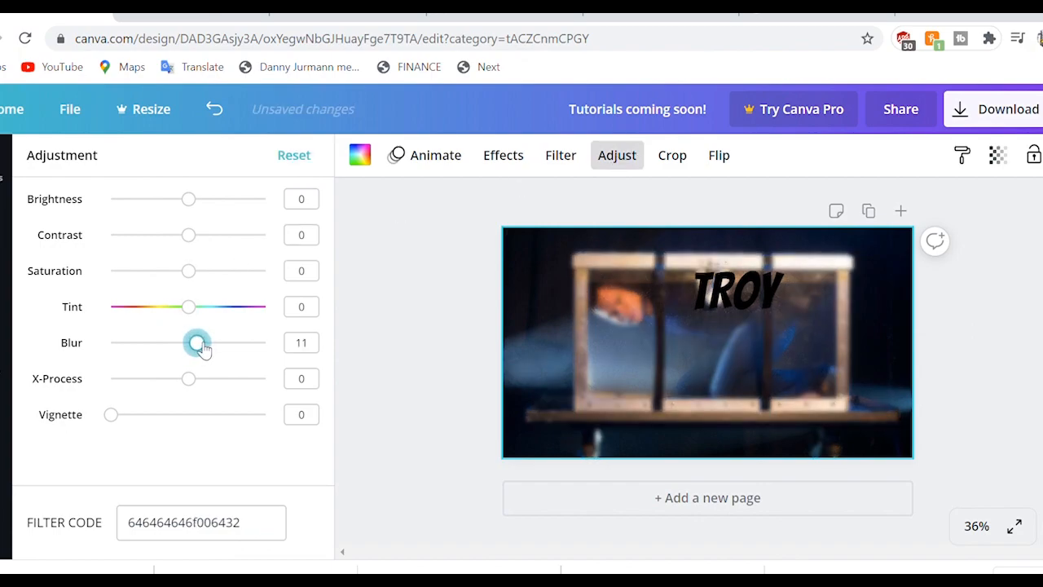
left_click_drag(737, 290, 719, 259)
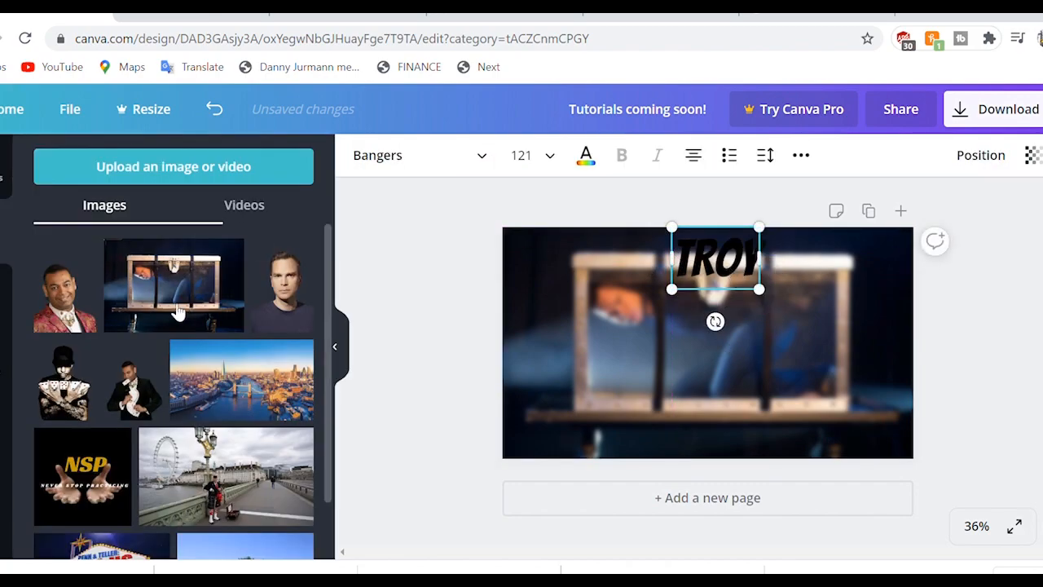
Step: Add two magician cut-outs: a small one bottom-left and an enlarged one on the right edge
left_click(289, 295)
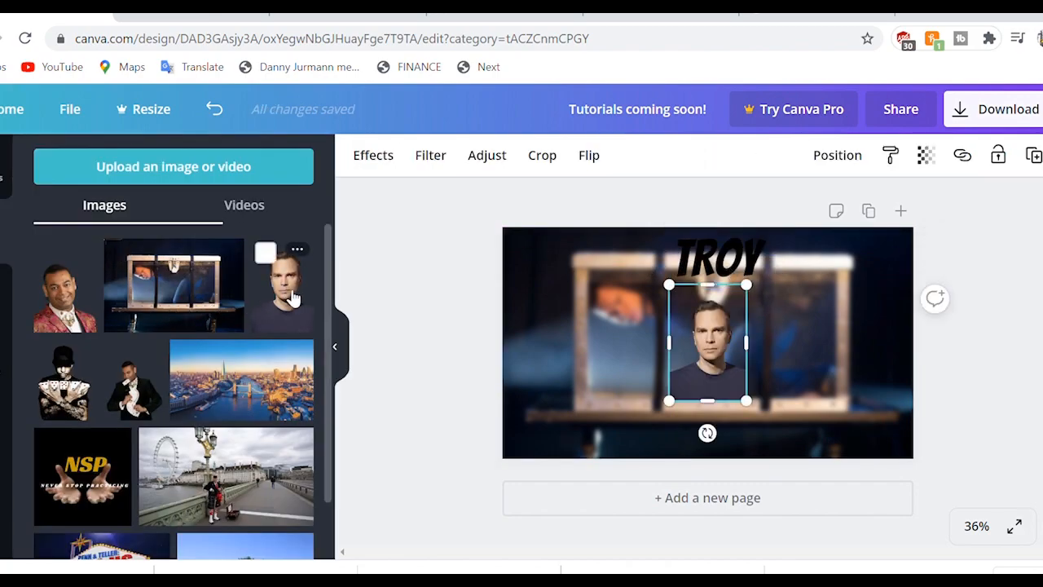
left_click(295, 295)
left_click_drag(714, 353, 588, 414)
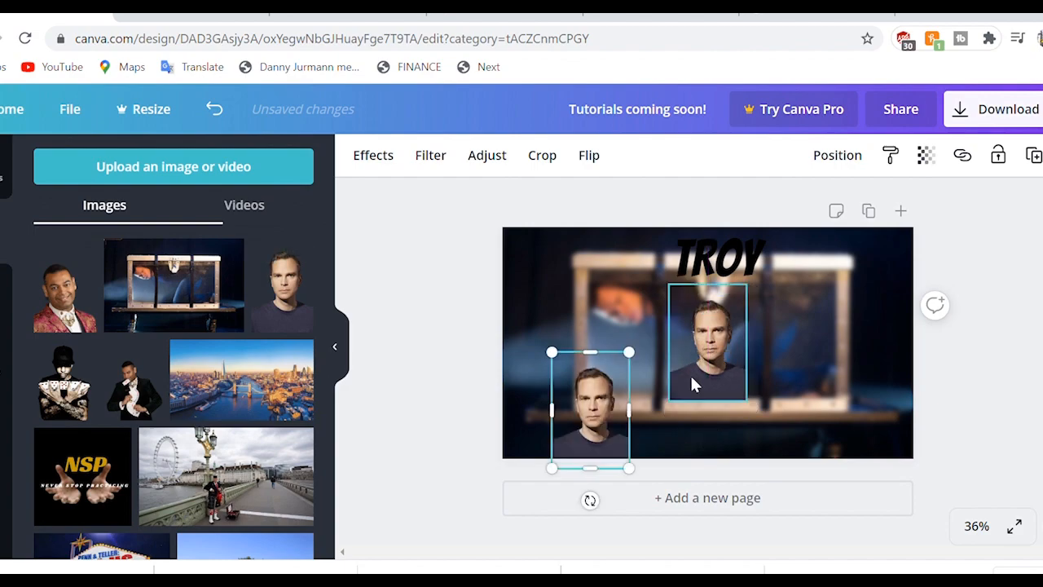
left_click_drag(725, 364, 856, 405)
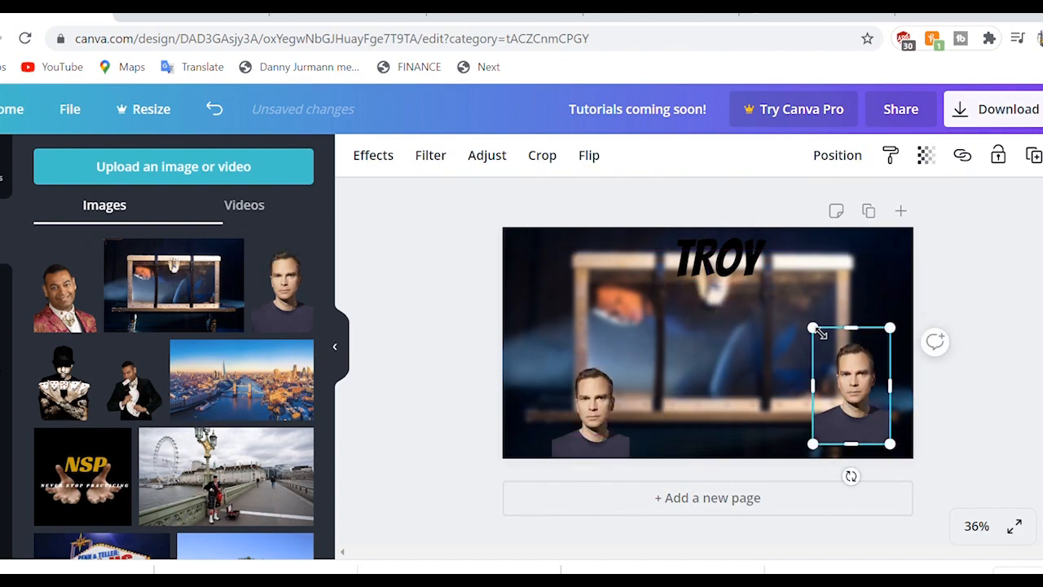
left_click_drag(763, 266, 682, 240)
left_click_drag(841, 370, 859, 384)
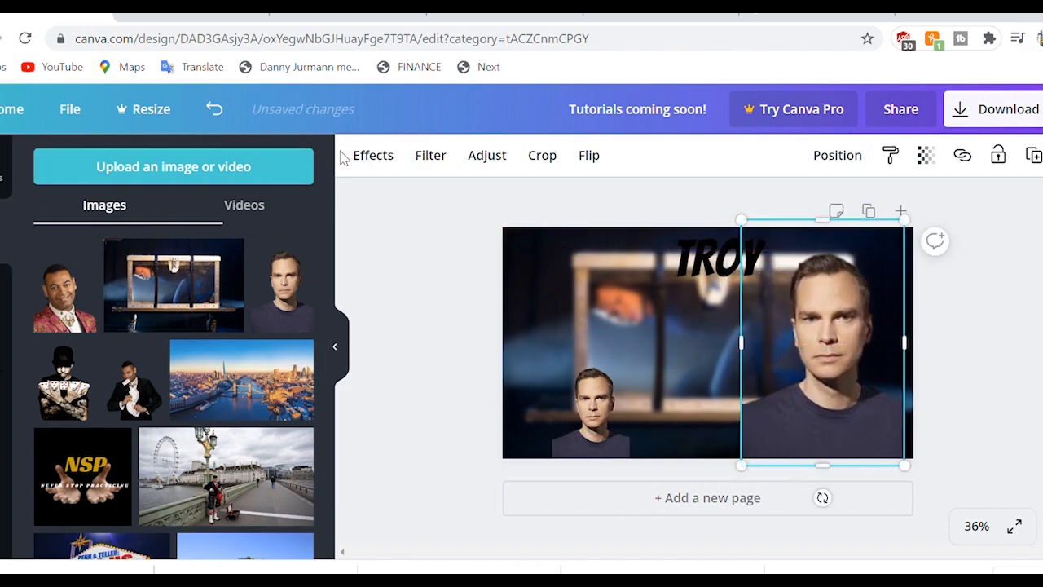
Step: Apply a Duotone effect with white #ffffff highlights and shadows to the right-hand cut-out
left_click(374, 155)
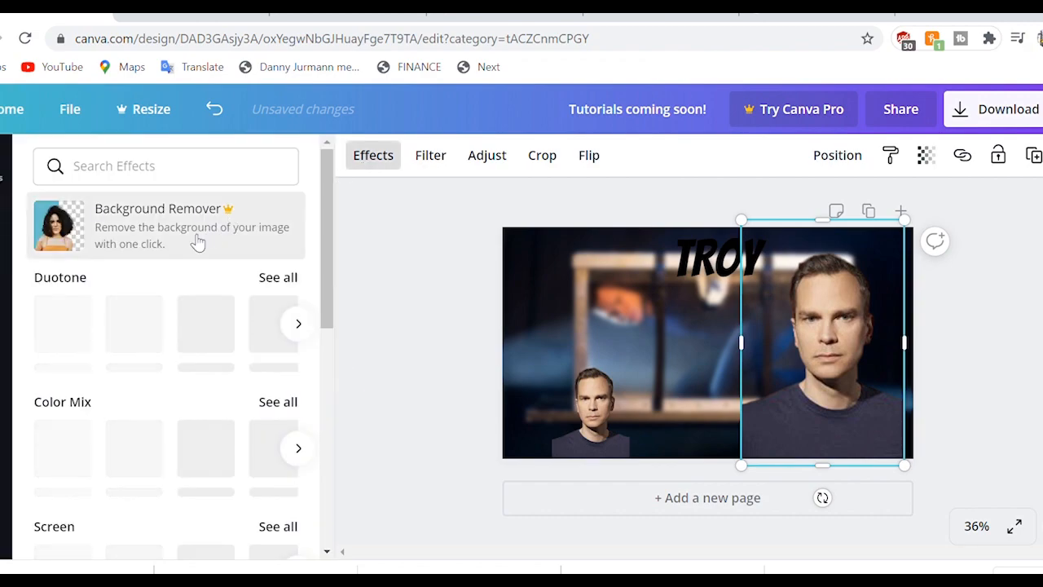
left_click(63, 326)
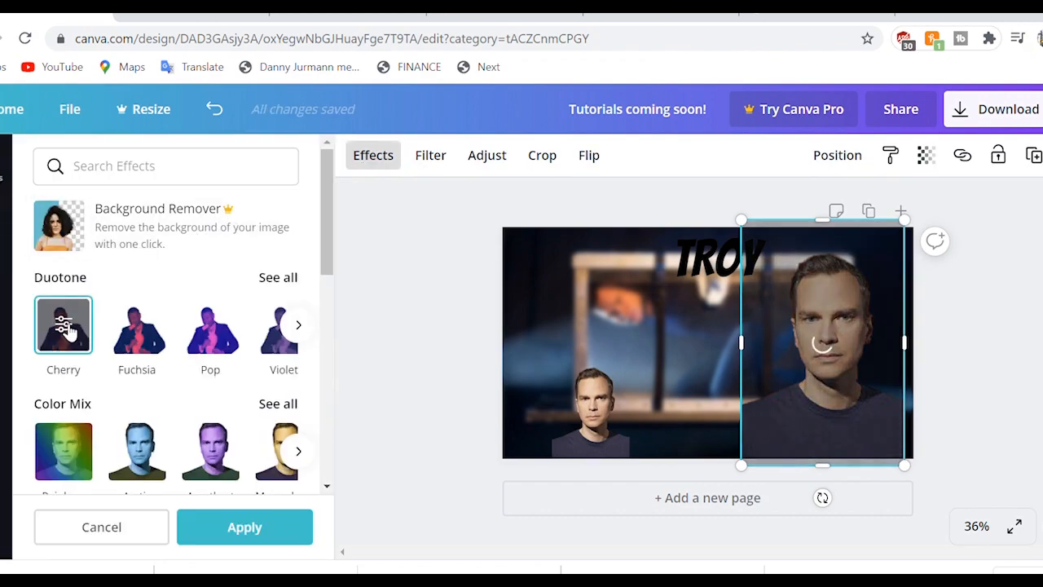
left_click(64, 326)
left_click(294, 236)
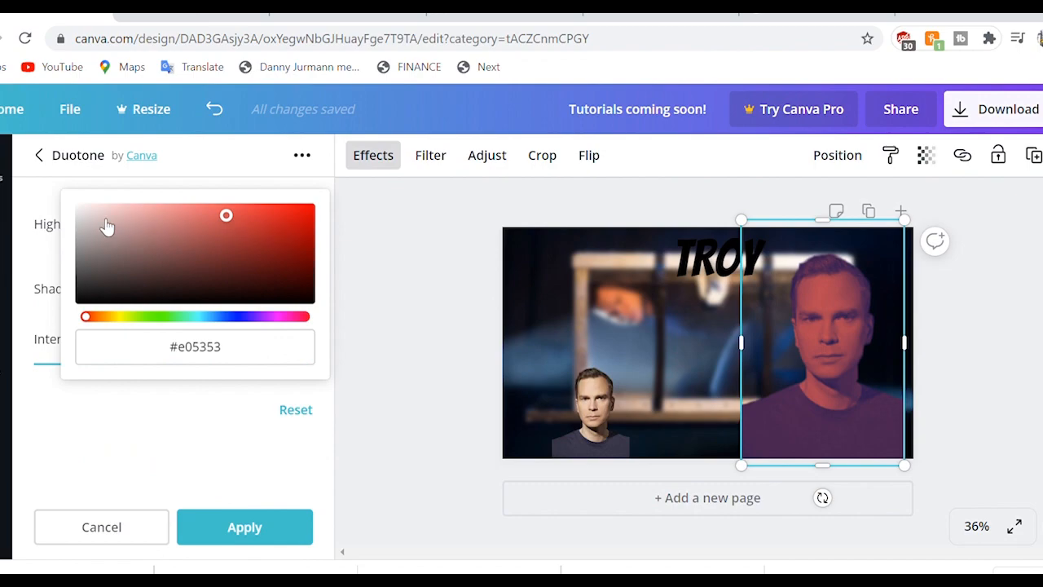
left_click_drag(88, 222, 54, 194)
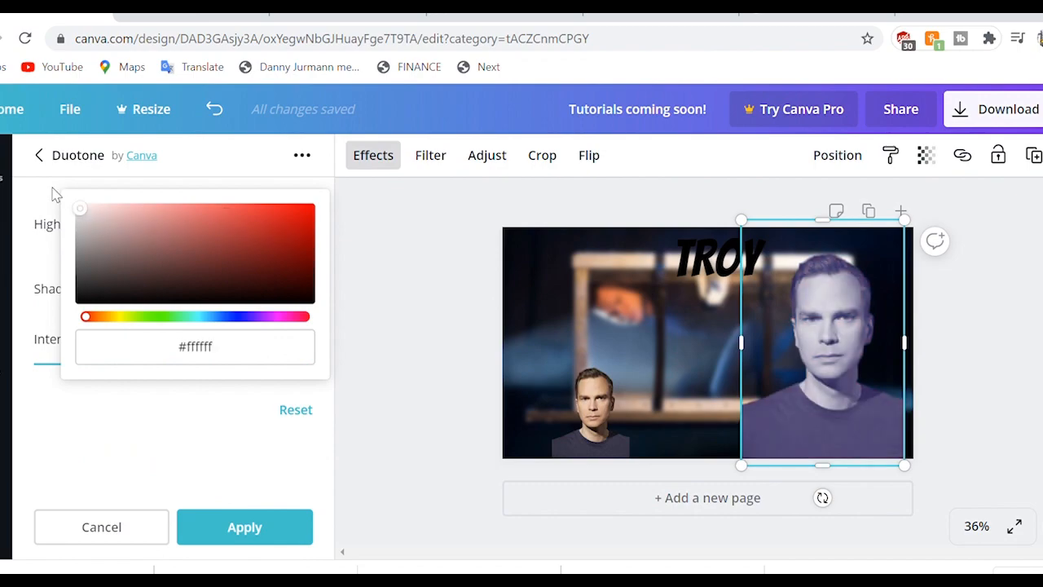
left_click(72, 426)
left_click(294, 308)
left_click_drag(93, 224, 66, 193)
left_click(233, 538)
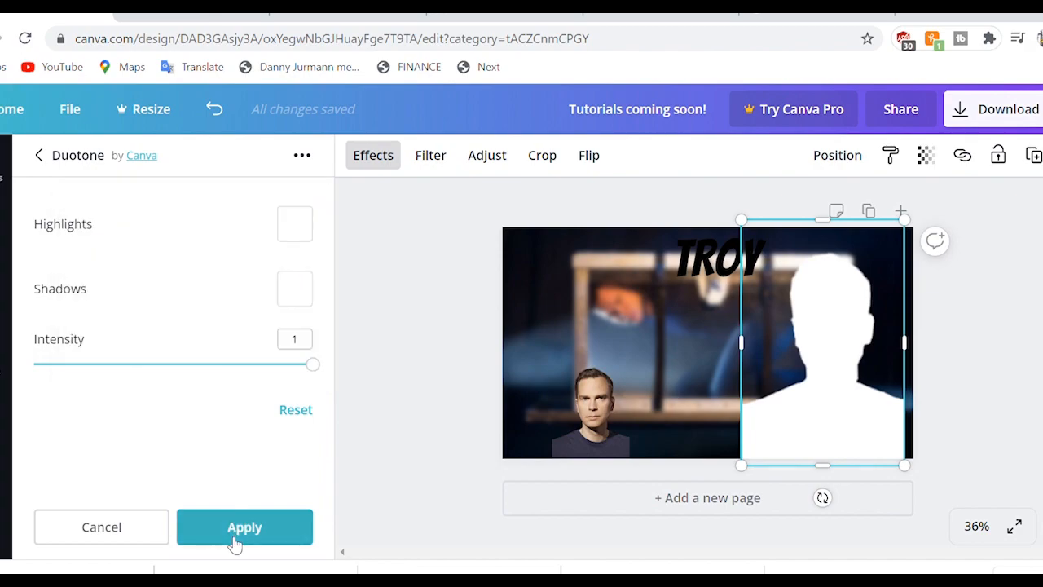
left_click(233, 538)
left_click(487, 155)
left_click(430, 353)
Step: Lay the dark-shirt portrait over the white silhouette, sized and nudged to leave an outline
left_click_drag(598, 421, 860, 412)
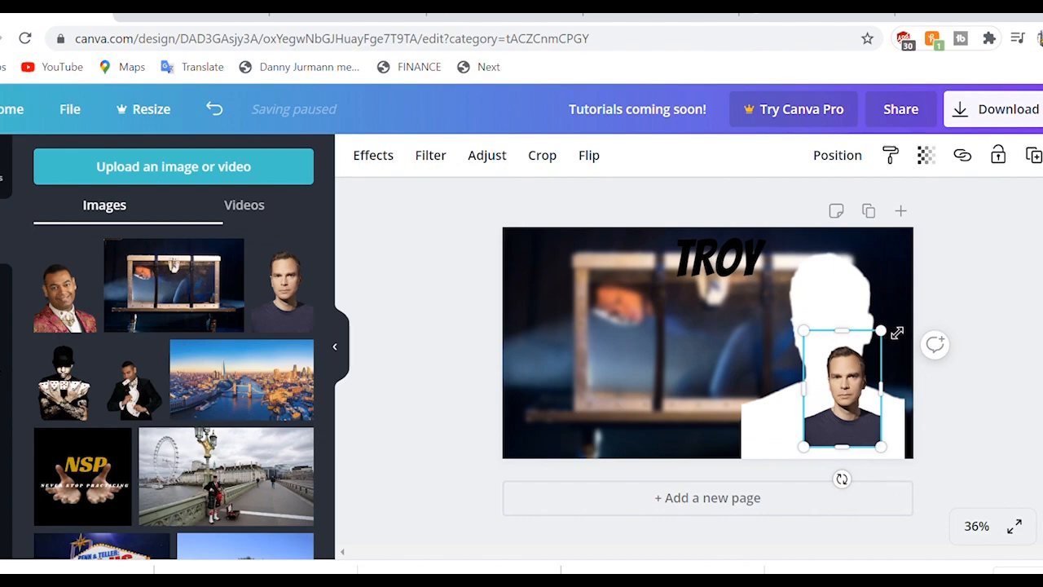
left_click_drag(889, 334, 922, 285)
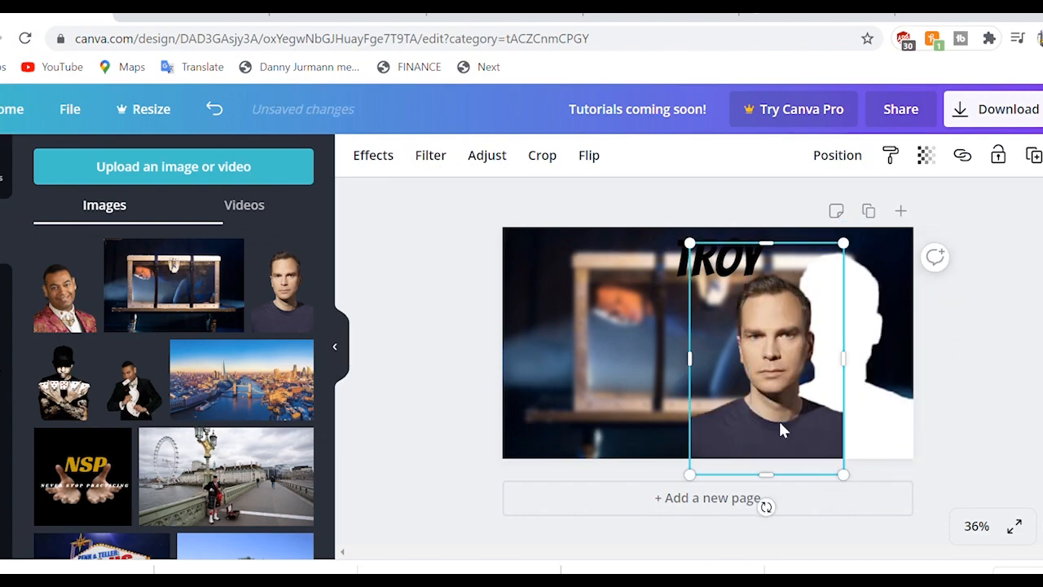
left_click_drag(780, 422, 841, 420)
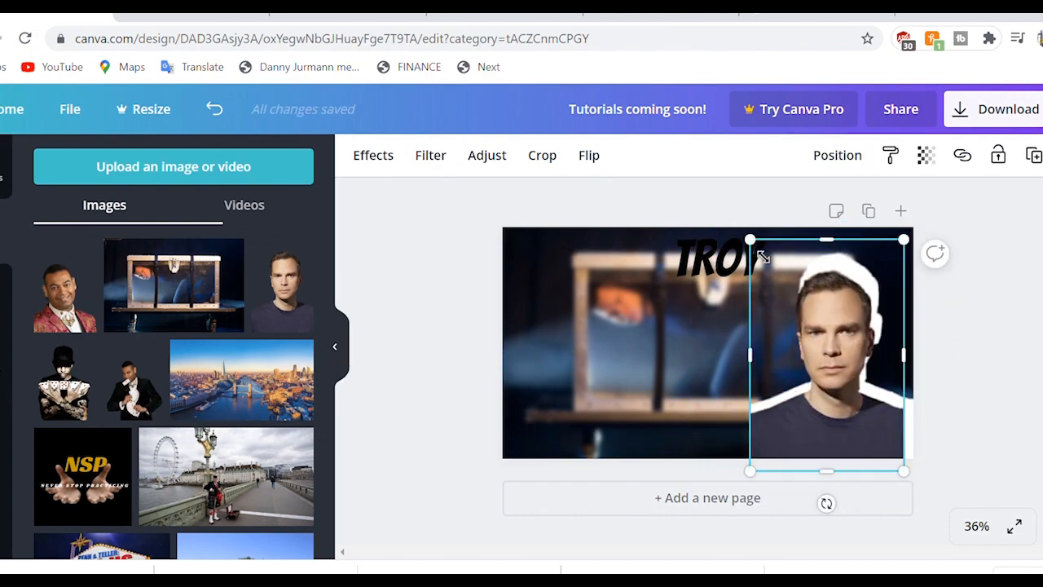
left_click_drag(760, 257, 757, 251)
key("Up")
key("Up")
key("Up")
key("Up")
key("Up")
key("Up")
key("Up")
key("Up")
key("Up")
key("Up")
key("Up")
key("Up")
key("Up")
key("Up")
key("Up")
key("Up")
key("Up")
key("Up")
key("Up")
key("Up")
key("Right")
key("Right")
key("Right")
key("Right")
key("Right")
key("Right")
key("Right")
key("Right")
key("Right")
key("Right")
key("Right")
key("Right")
key("Right")
key("Right")
key("Right")
key("Right")
key("Right")
key("Right")
key("Right")
key("Right")
key("Right")
key("Right")
key("Right")
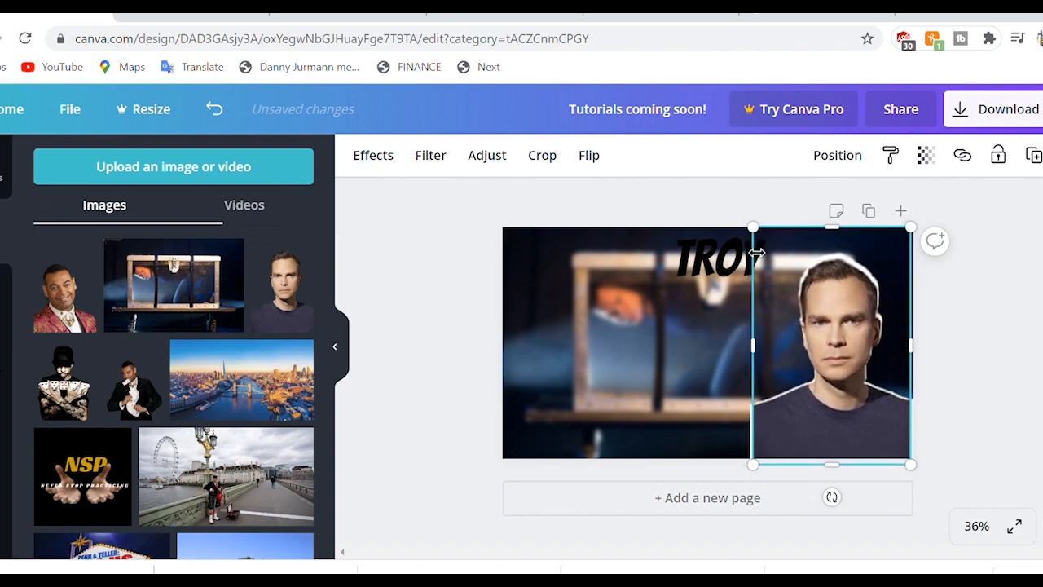
Step: Add the red-jacket magician's photo on the left side and enlarge it
left_click(65, 293)
left_click_drag(709, 358, 577, 357)
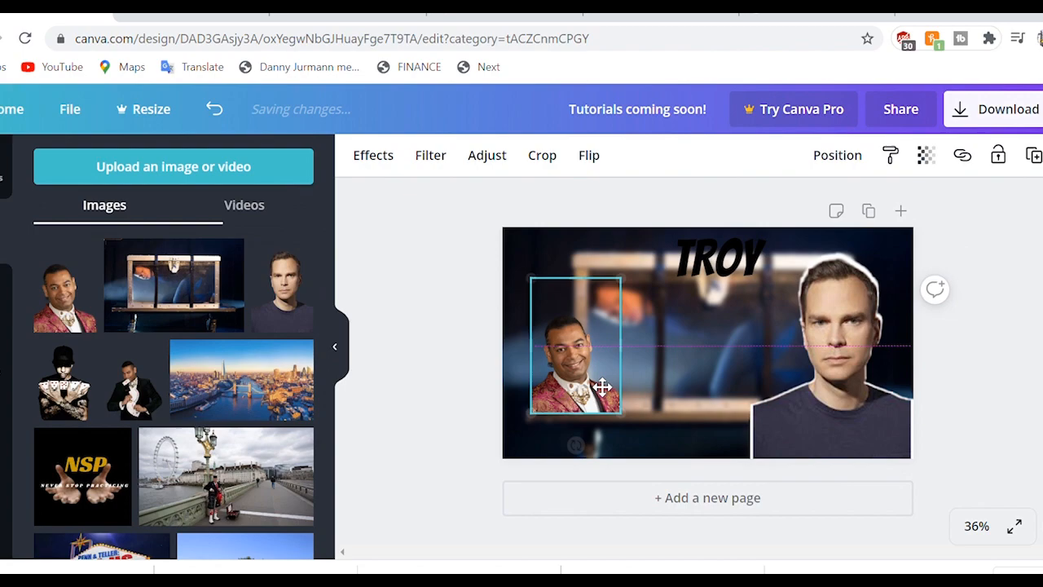
left_click_drag(621, 289, 744, 239)
left_click_drag(623, 370, 594, 408)
Step: Enlarge the red-jacket photo and make it a white silhouette with all-white Duotone
left_click_drag(687, 230, 703, 220)
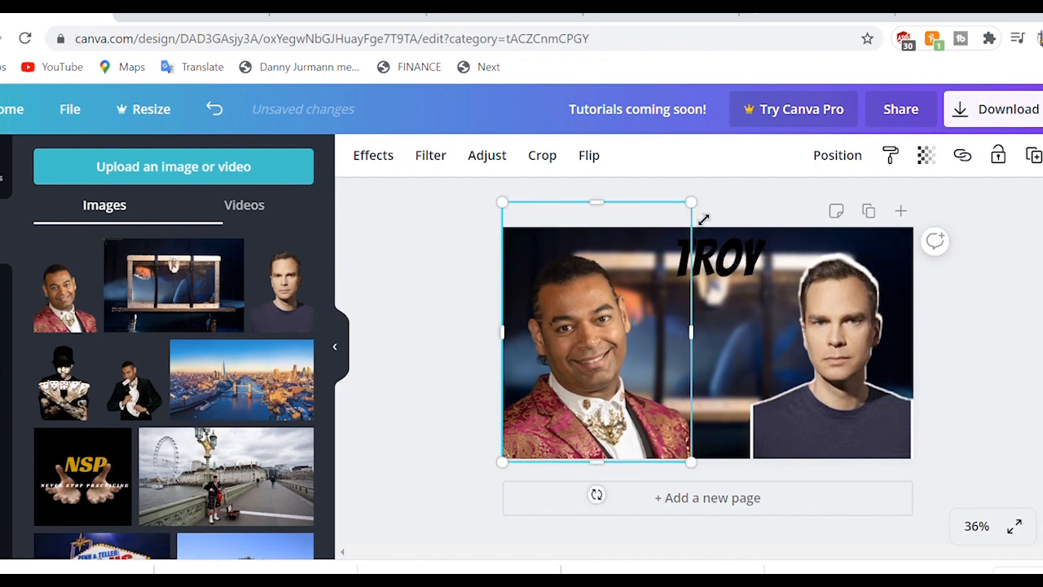
left_click(373, 159)
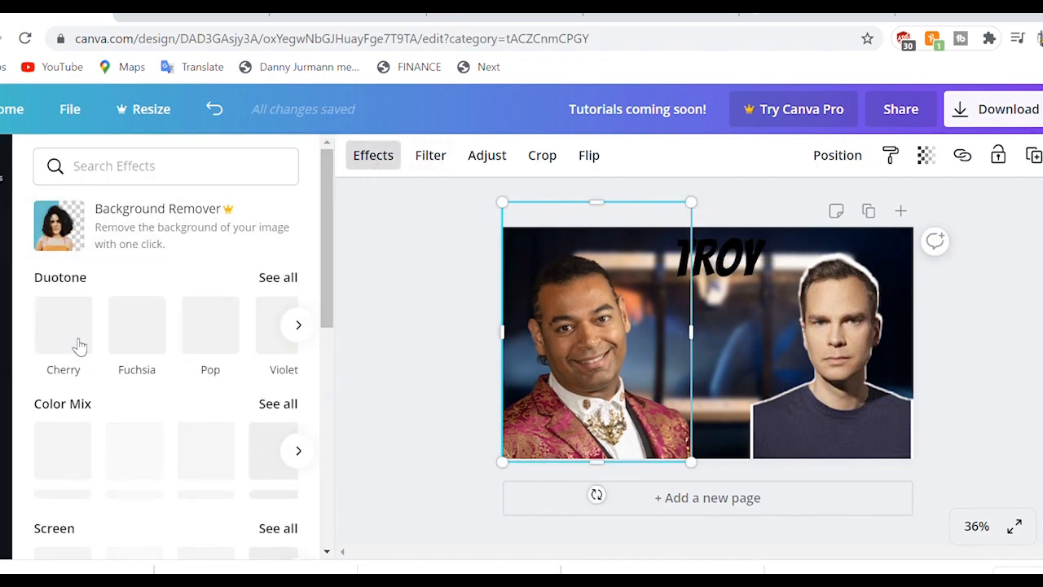
left_click(65, 328)
left_click(65, 328)
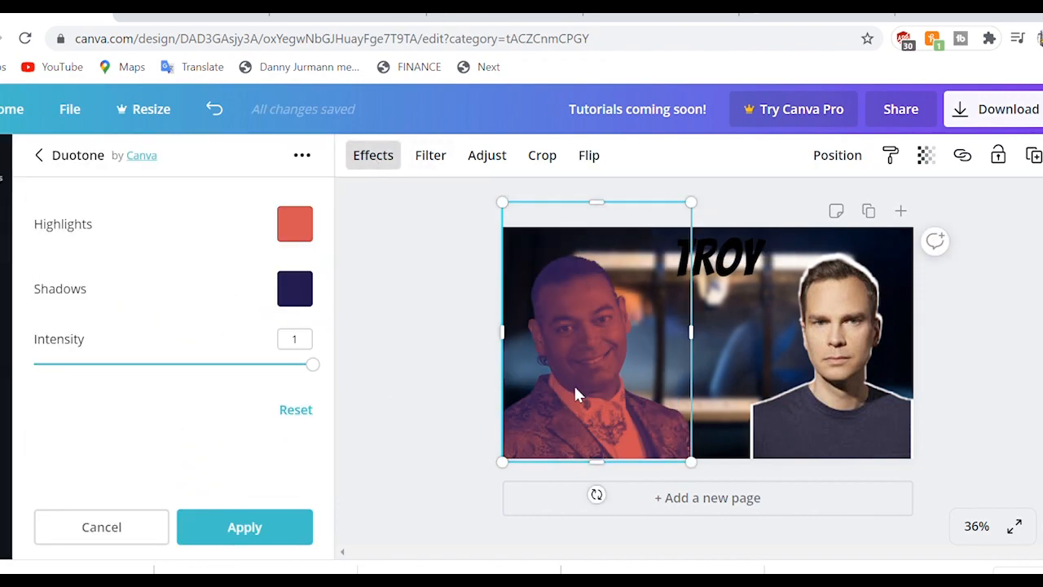
left_click(306, 236)
left_click_drag(86, 208, 67, 196)
left_click(130, 407)
left_click(293, 302)
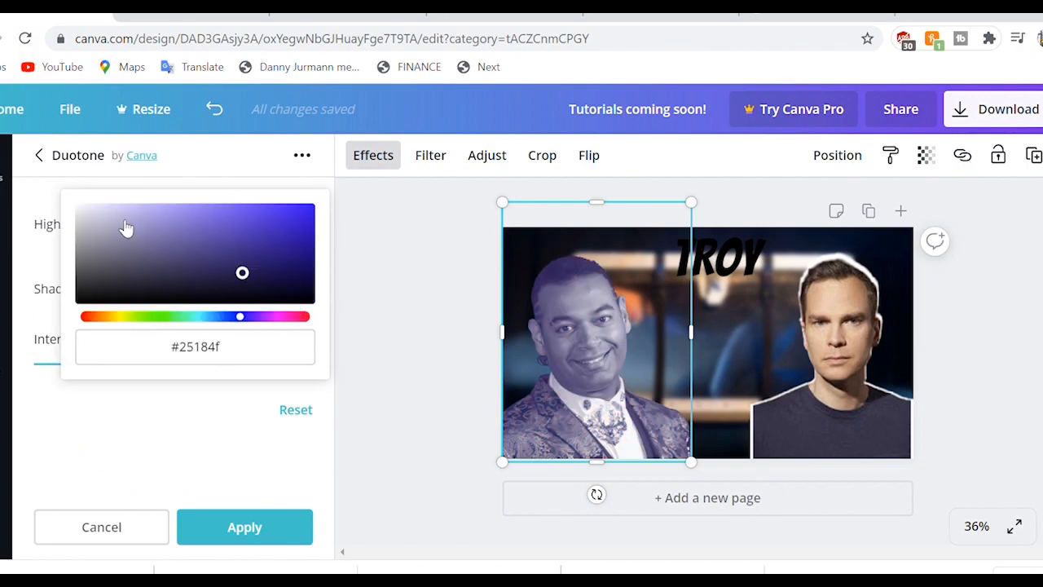
left_click_drag(118, 223, 39, 187)
left_click(233, 528)
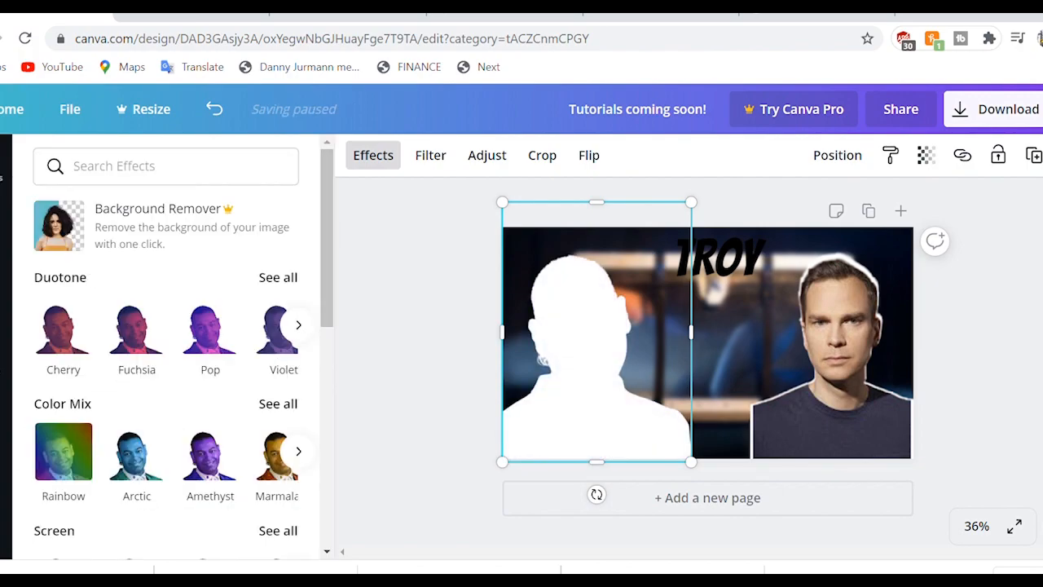
Step: Place the original red-jacket photo over its silhouette, resized and nudged to form a white outline
left_click(13, 277)
left_click_drag(64, 322, 583, 390)
left_click_drag(604, 306, 705, 228)
left_click_drag(638, 376, 602, 378)
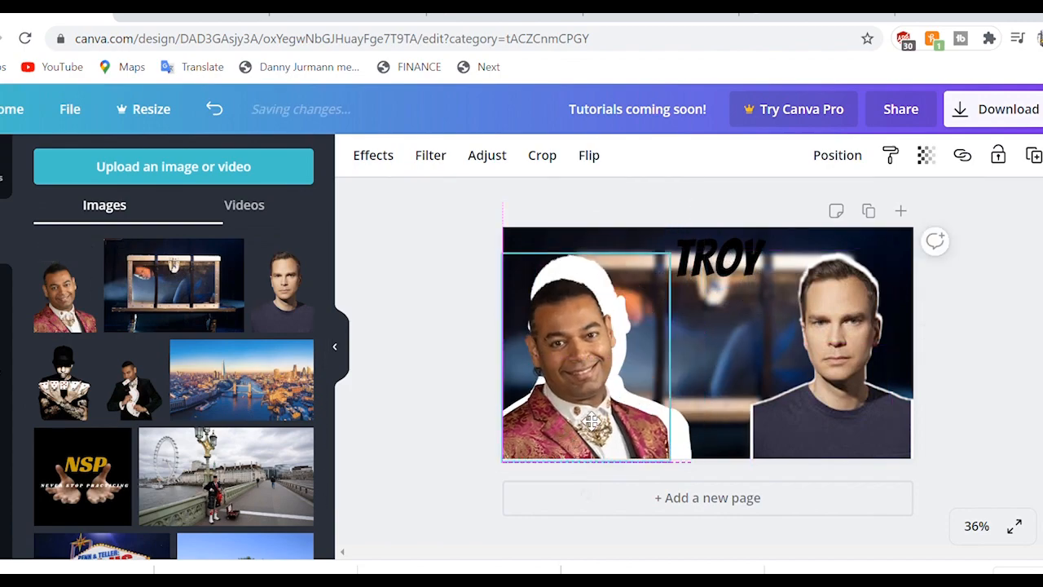
left_click_drag(670, 228, 697, 244)
key("Right")
key("Right")
key("Up")
key("Up")
key("Up")
key("Right")
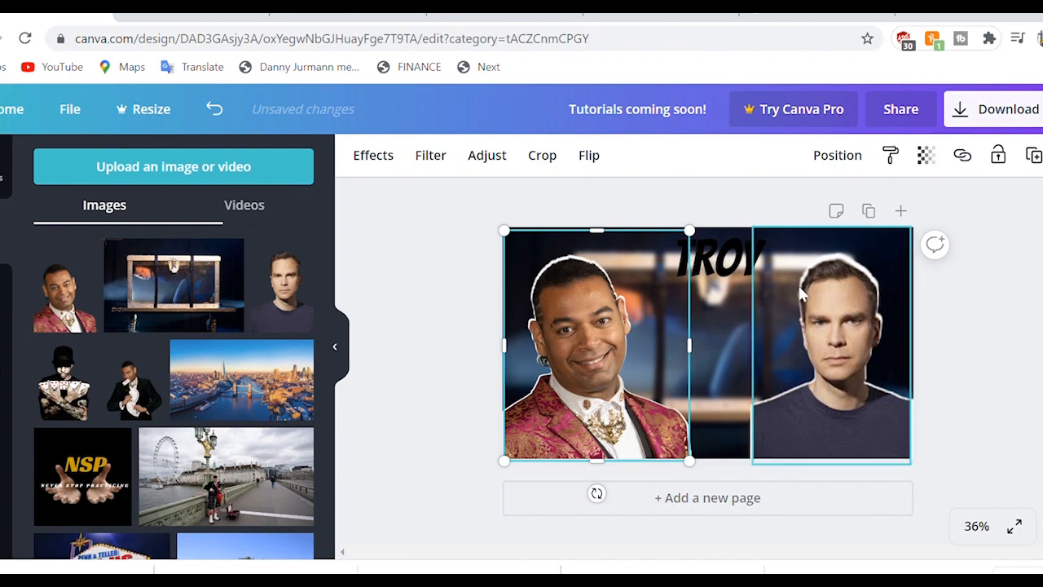
Step: Replace the TROY title text with 'ALI COOK'
left_click(738, 344)
left_click(721, 261)
left_click(733, 264)
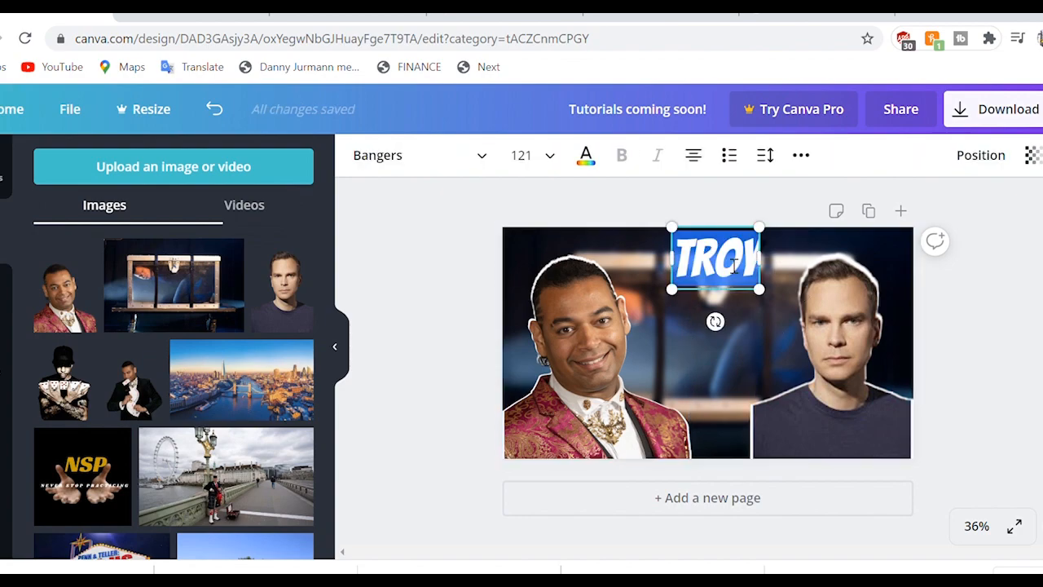
type("ALI COOK")
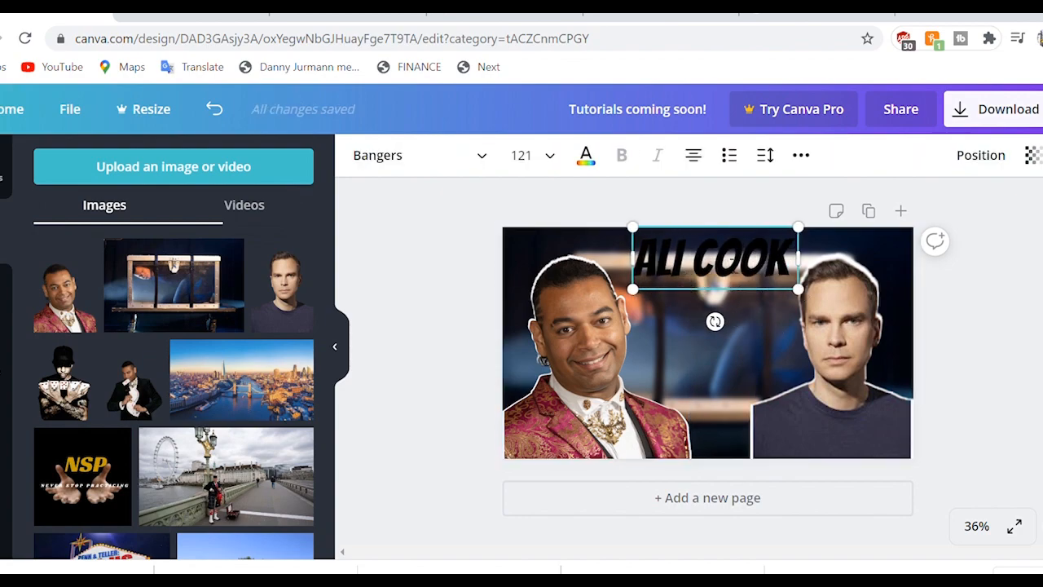
Step: Colour the ALI COOK title white and nudge it up and left toward the top centre
left_click(801, 157)
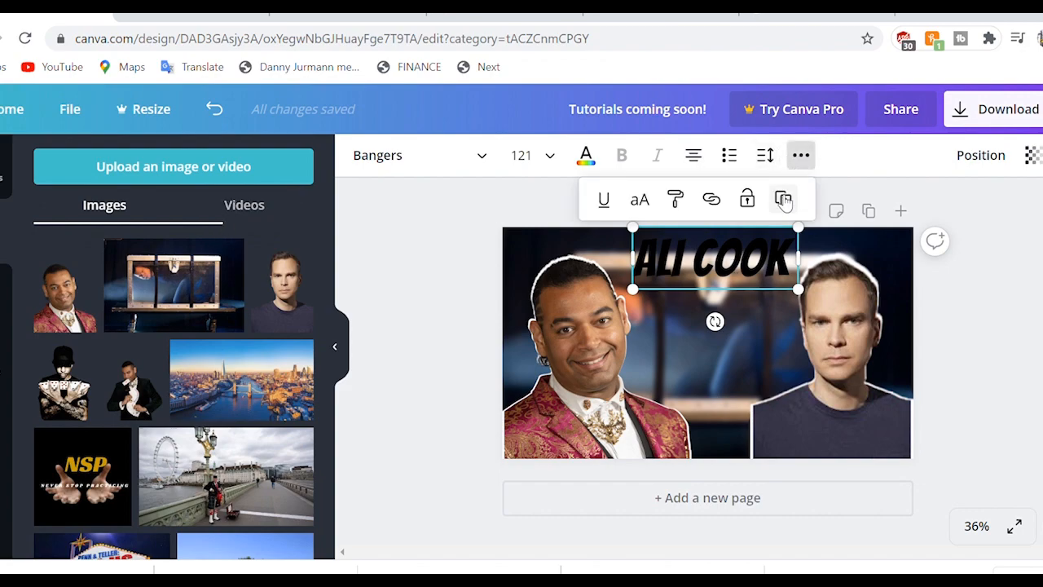
left_click(586, 155)
left_click(101, 334)
key("Up")
key("Up")
key("Up")
key("Up")
key("Up")
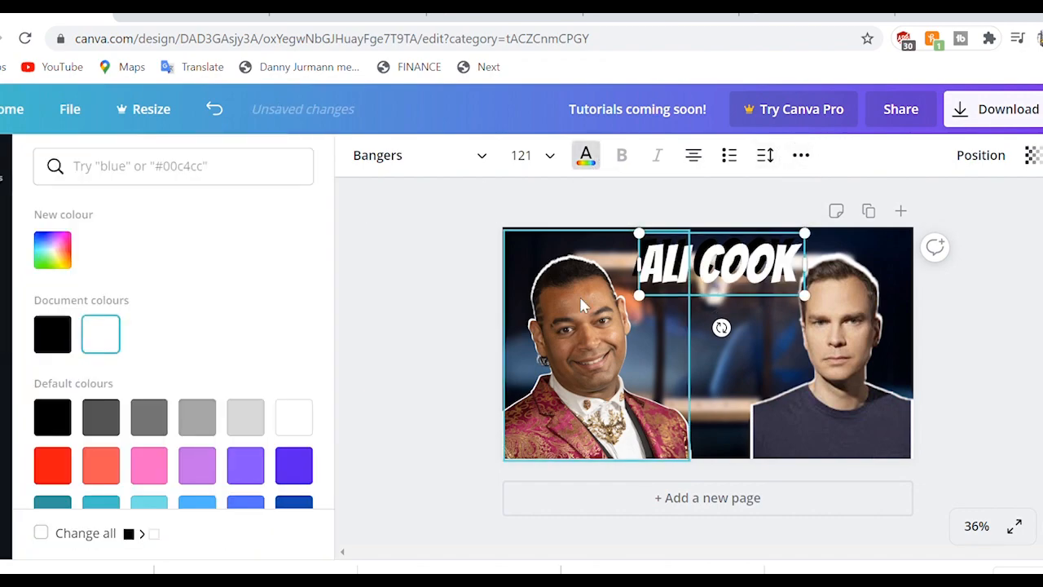
key("Left")
key("Left")
key("Left")
key("Left")
key("Up")
key("Up")
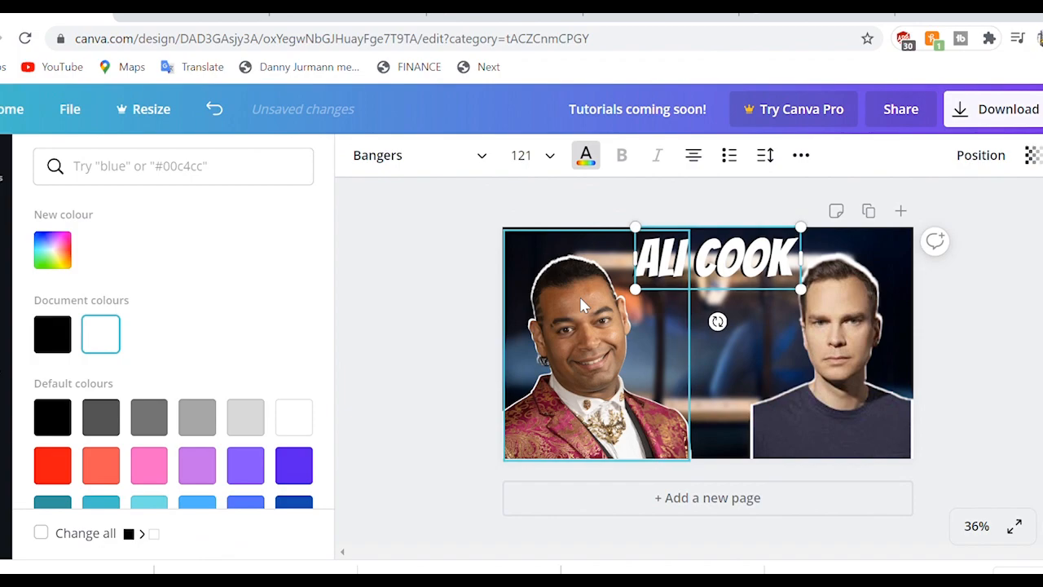
left_click(775, 352)
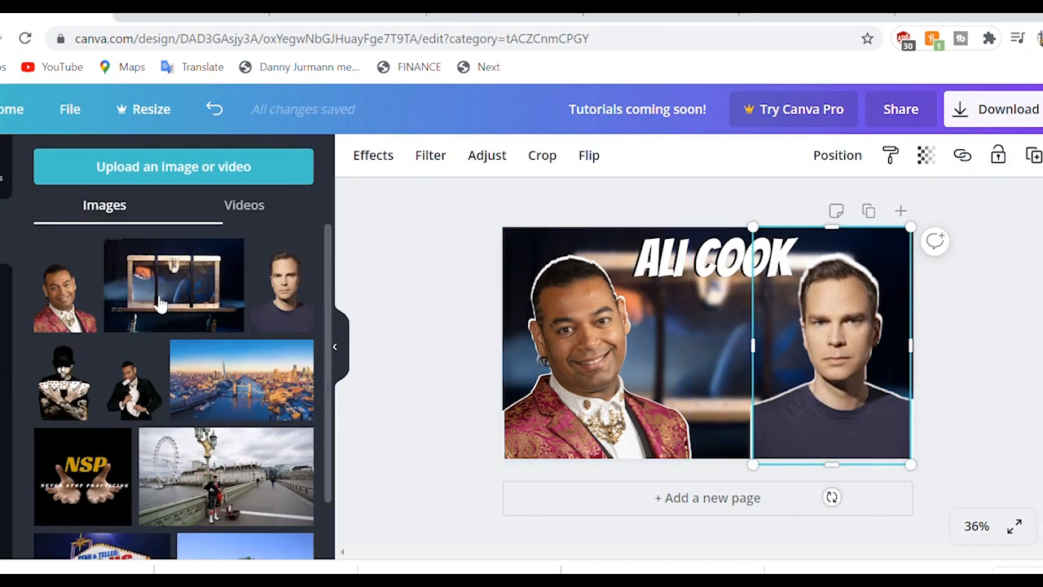
left_click(8, 424)
Step: Add an 'Interview' heading in the Belina font, sized and centred between the two magicians
left_click(189, 253)
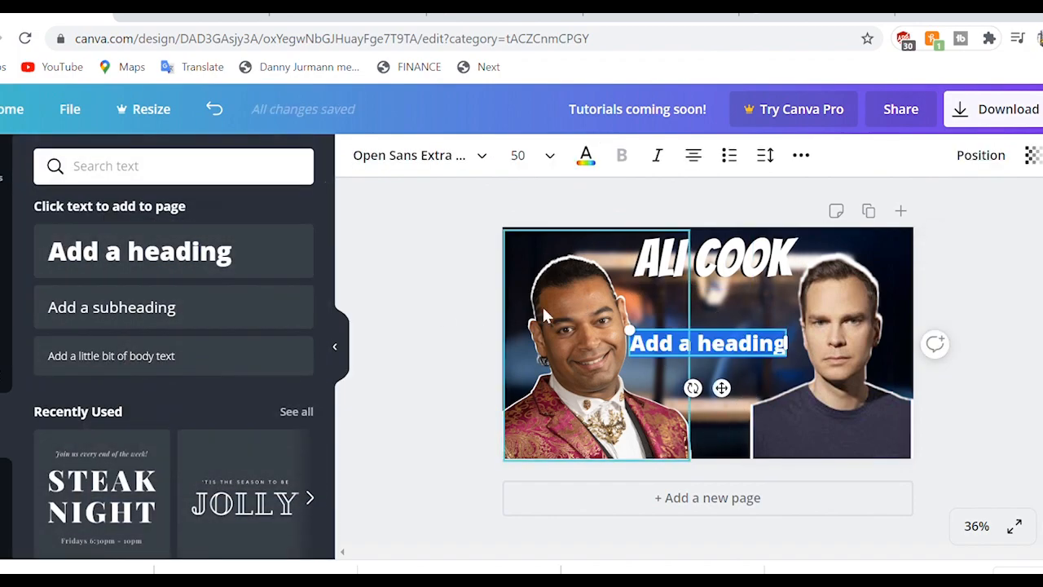
type("Interview")
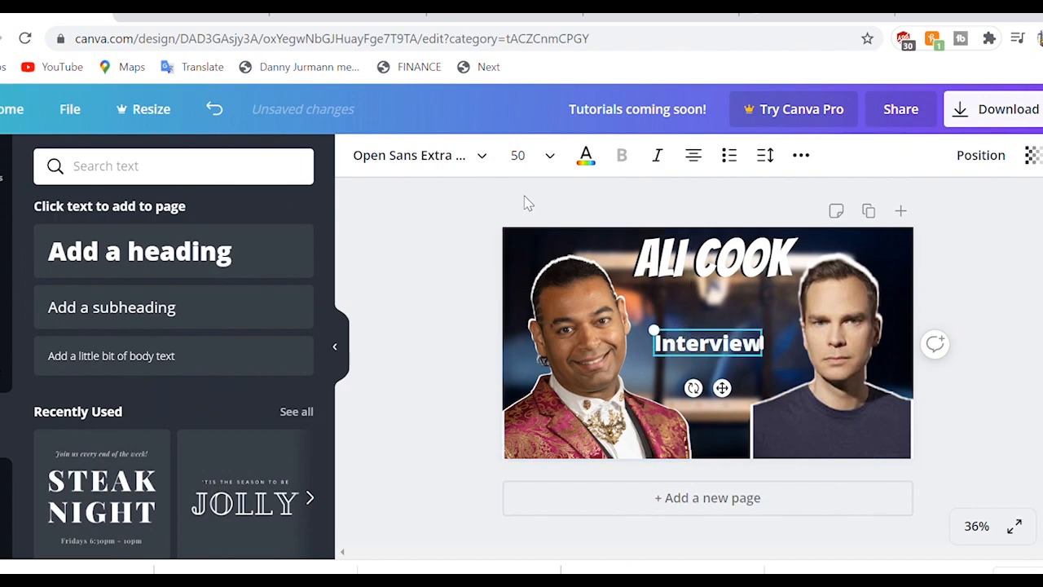
left_click(422, 153)
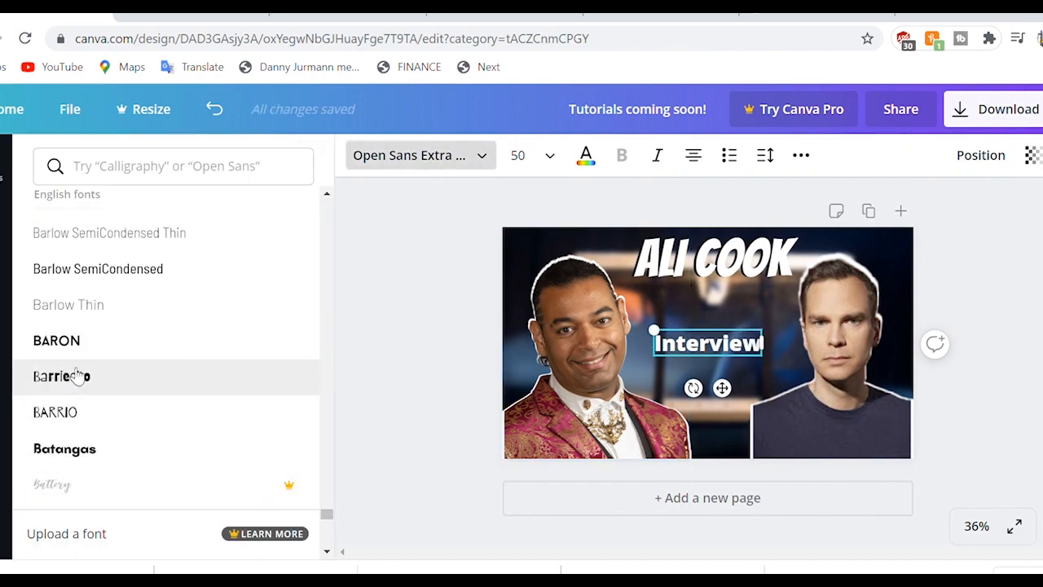
scroll(90, 383, "down", 4)
left_click(79, 298)
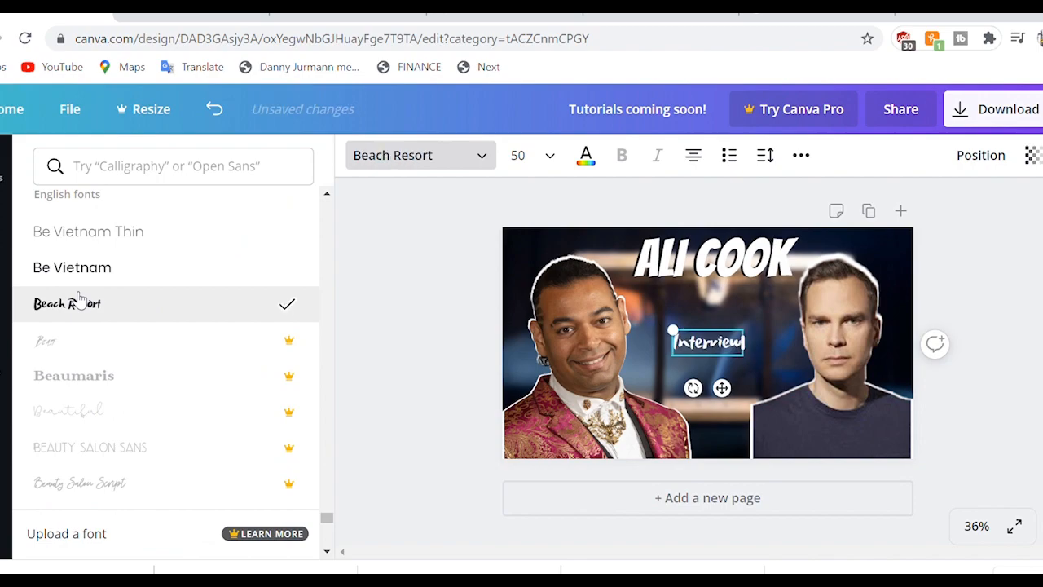
scroll(90, 389, "down", 3)
scroll(92, 392, "down", 5)
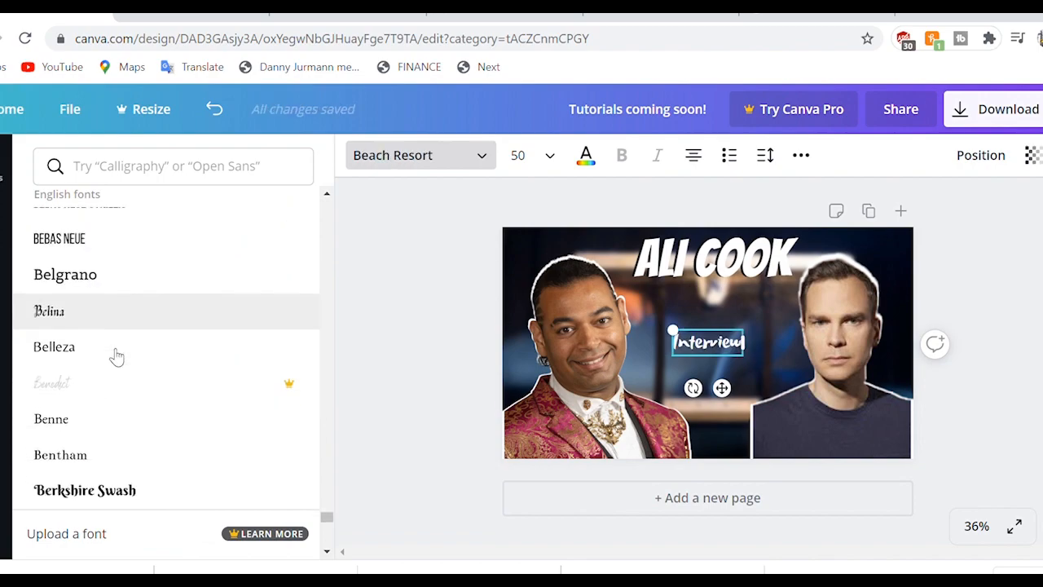
left_click_drag(672, 331, 644, 320)
left_click_drag(709, 387, 743, 422)
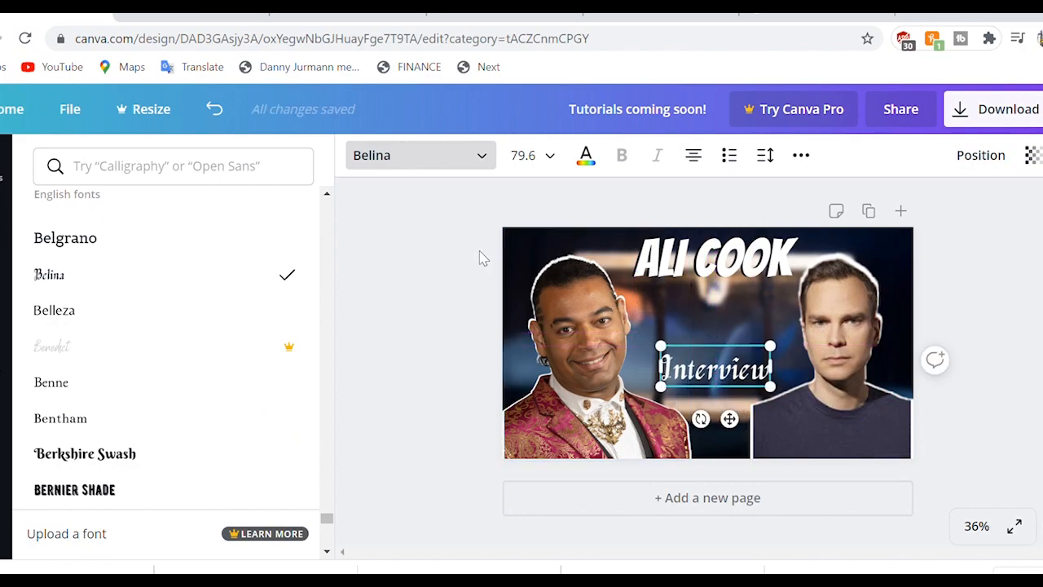
left_click(452, 268)
left_click(468, 292)
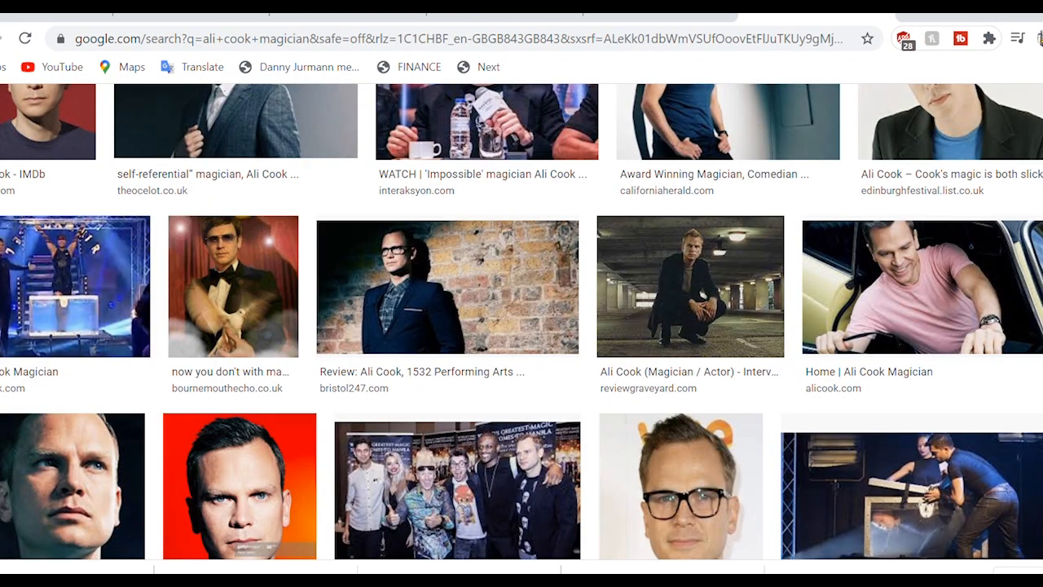
Step: Open the full-length Off The Kerb photo from the image results and drop it into remove.bg
scroll(521, 326, "up", 5)
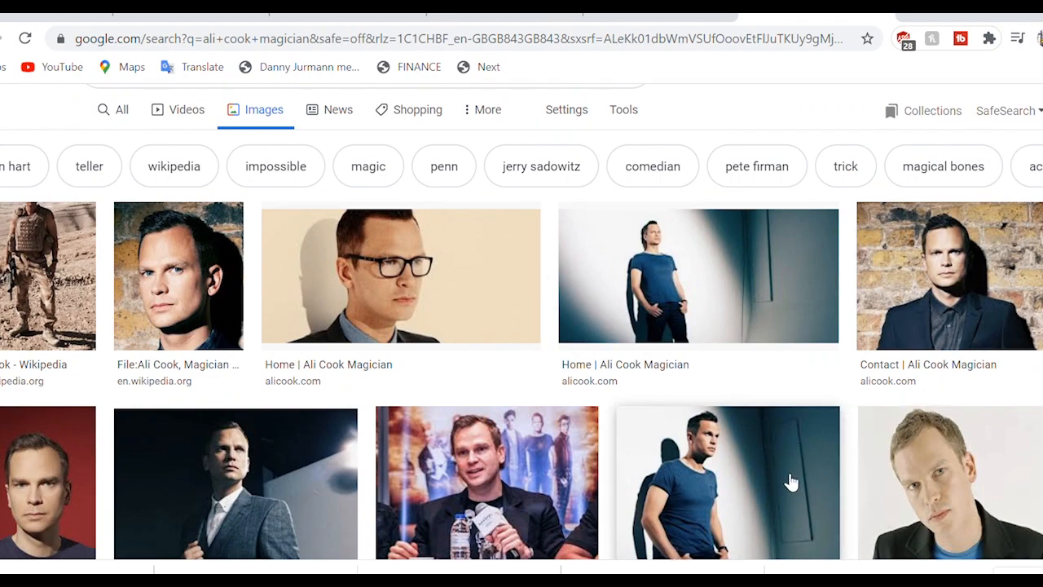
scroll(787, 482, "down", 3)
scroll(789, 482, "down", 3)
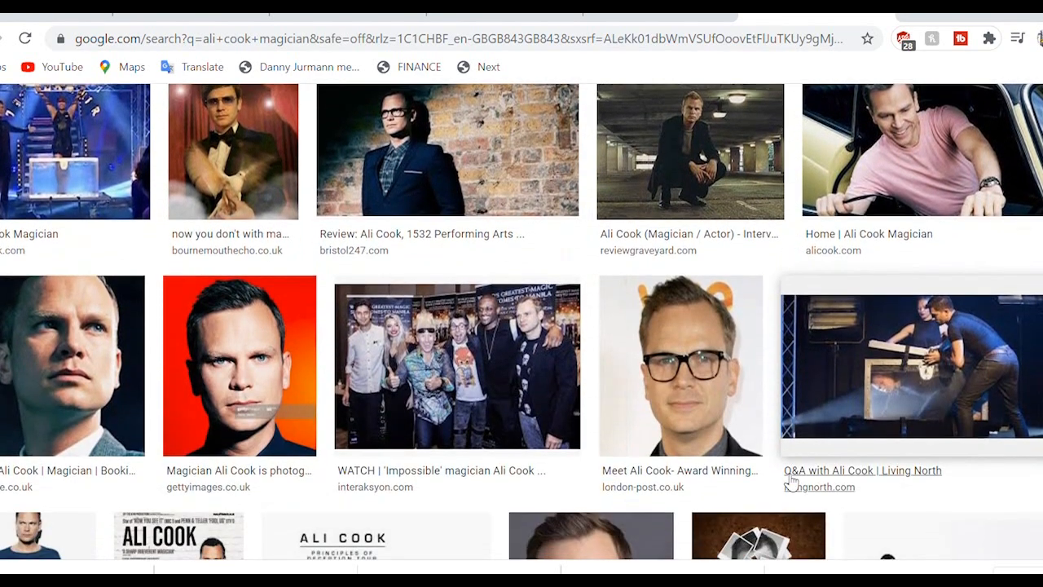
scroll(791, 483, "down", 2)
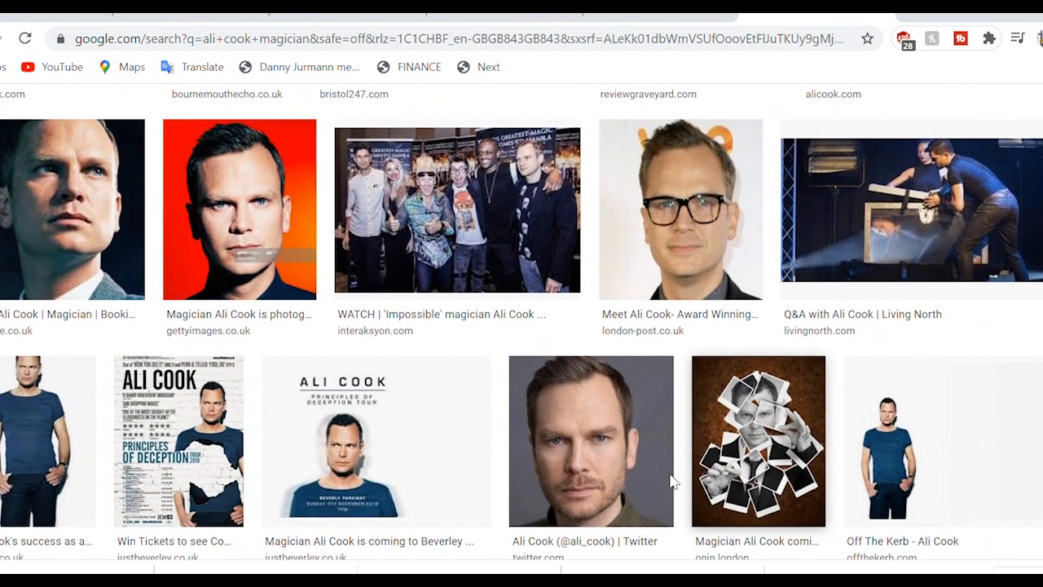
left_click(884, 449)
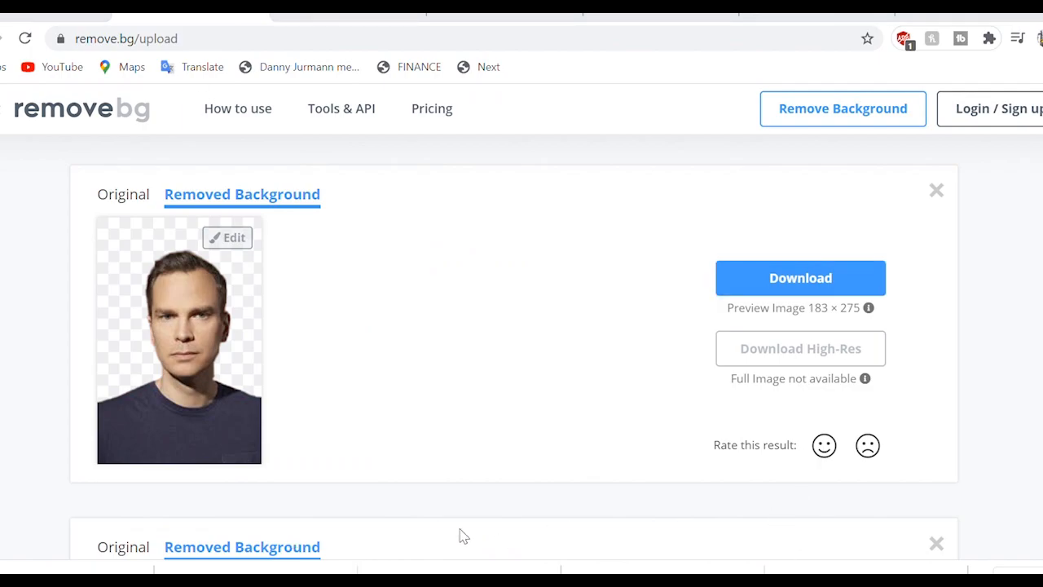
left_click_drag(237, 571, 236, 427)
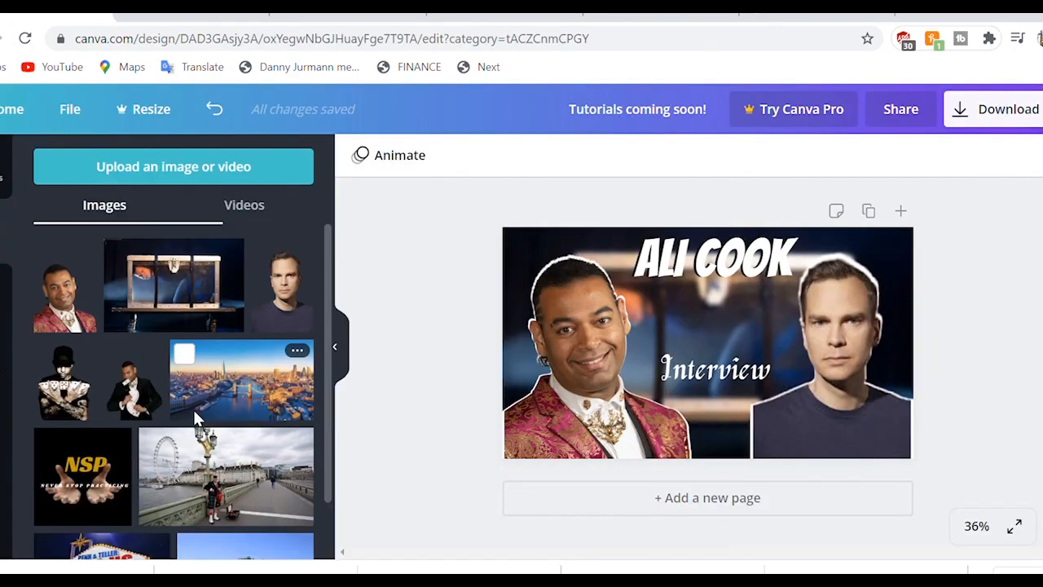
Step: Delete the right-hand magician photo and the white outline behind it
left_click_drag(90, 320, 833, 401)
key("Delete")
left_click(833, 402)
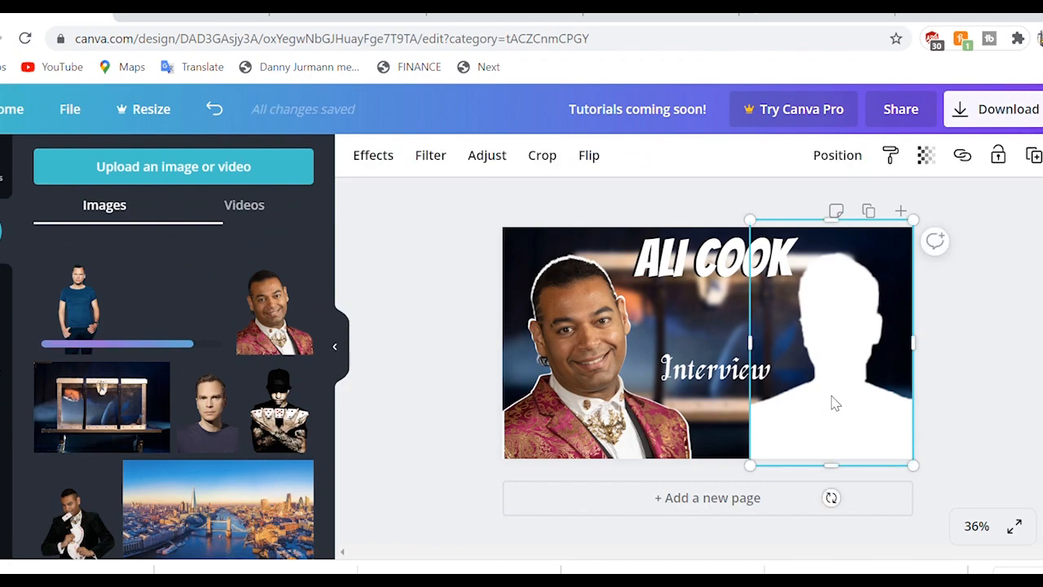
key("Delete")
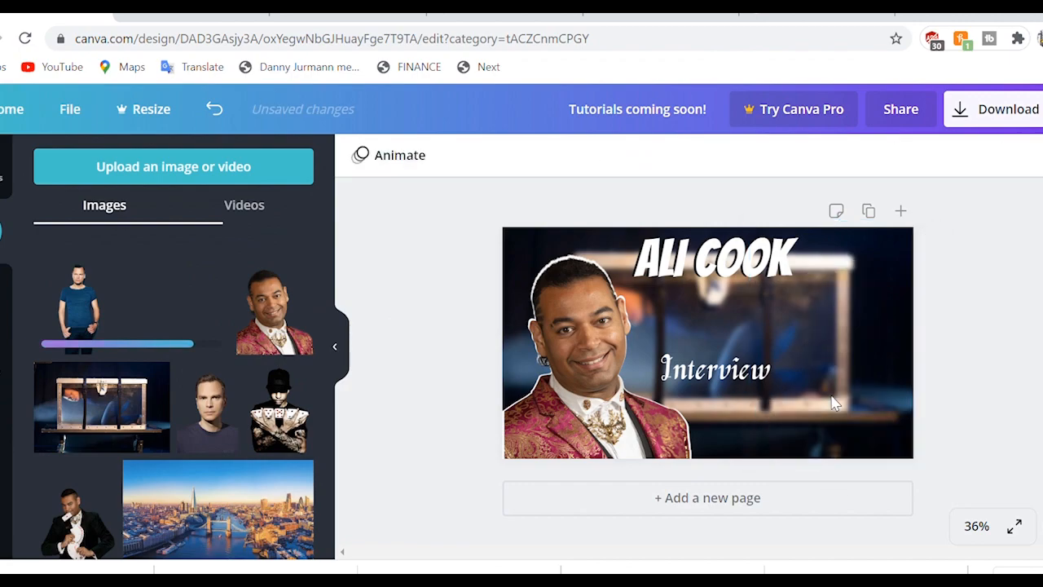
Step: Try the blue T-shirt cut-out on the right, resizing and cropping it, then delete it
left_click(86, 312)
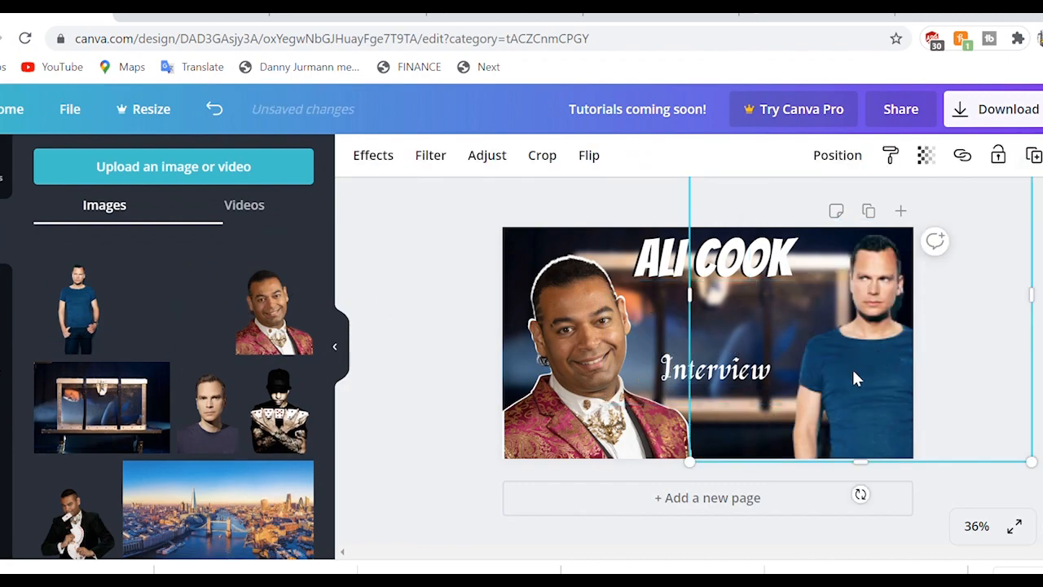
left_click_drag(880, 362, 845, 396)
left_click_drag(662, 503, 601, 555)
left_click_drag(598, 357, 671, 364)
left_click_drag(991, 357, 948, 363)
left_click_drag(833, 371, 829, 453)
left_click_drag(827, 230, 818, 334)
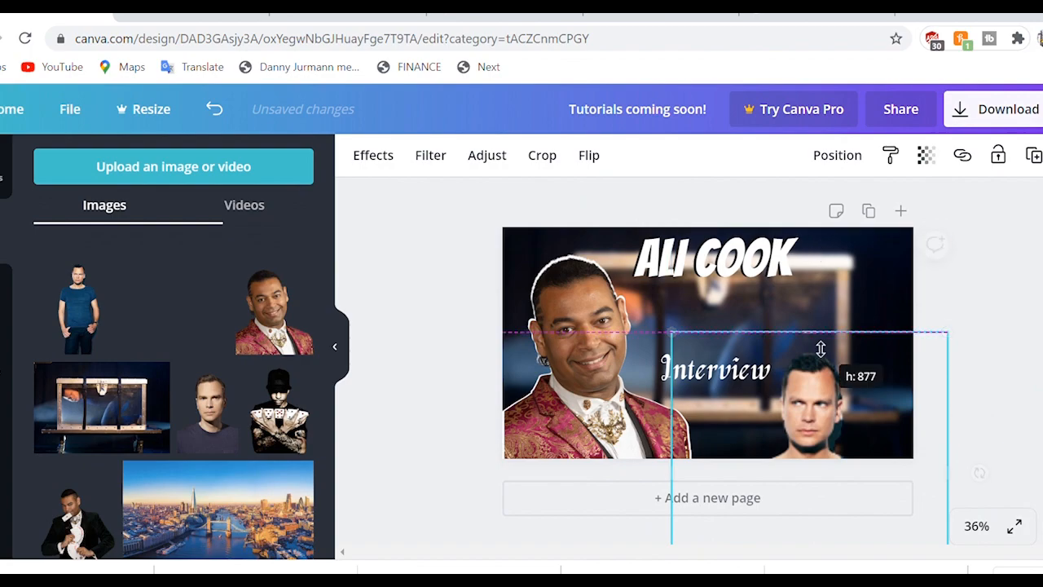
left_click_drag(947, 333, 1027, 250)
left_click_drag(871, 443, 861, 406)
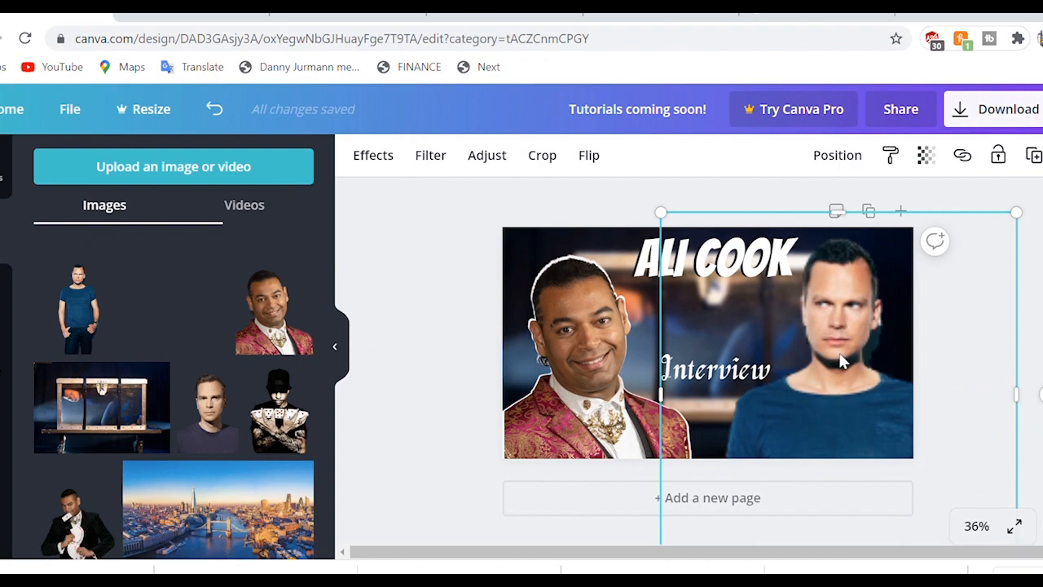
key("Delete")
key("ctrl+shift+Tab")
left_click(497, 41)
type("al")
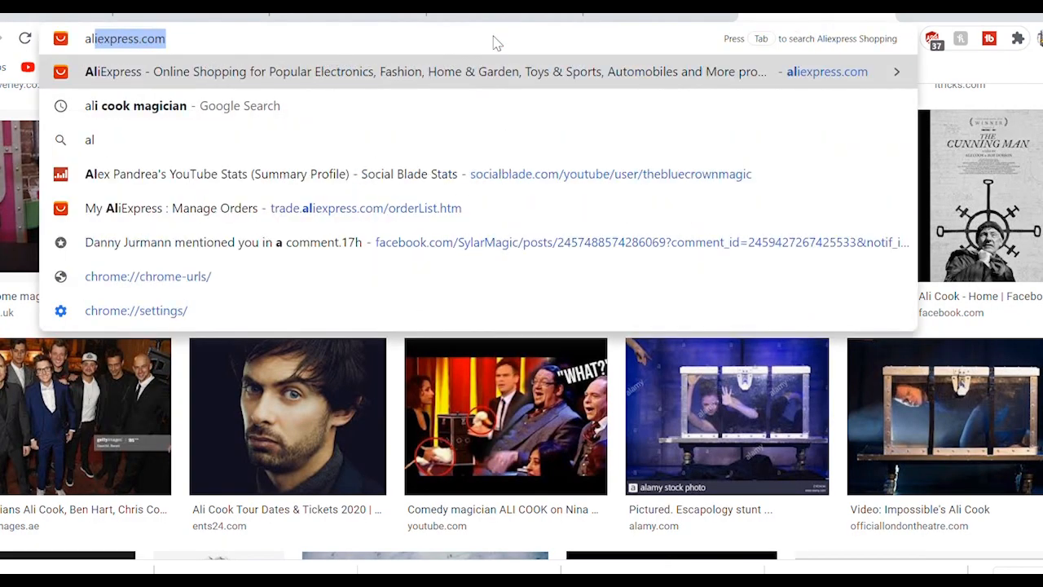
type("i cook facebook")
key("Return")
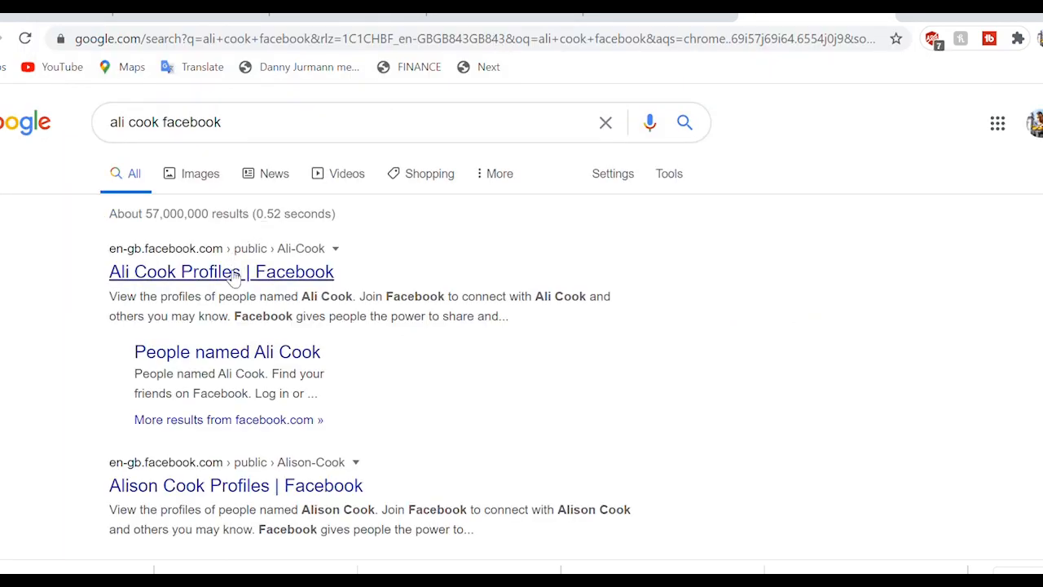
left_click(230, 276)
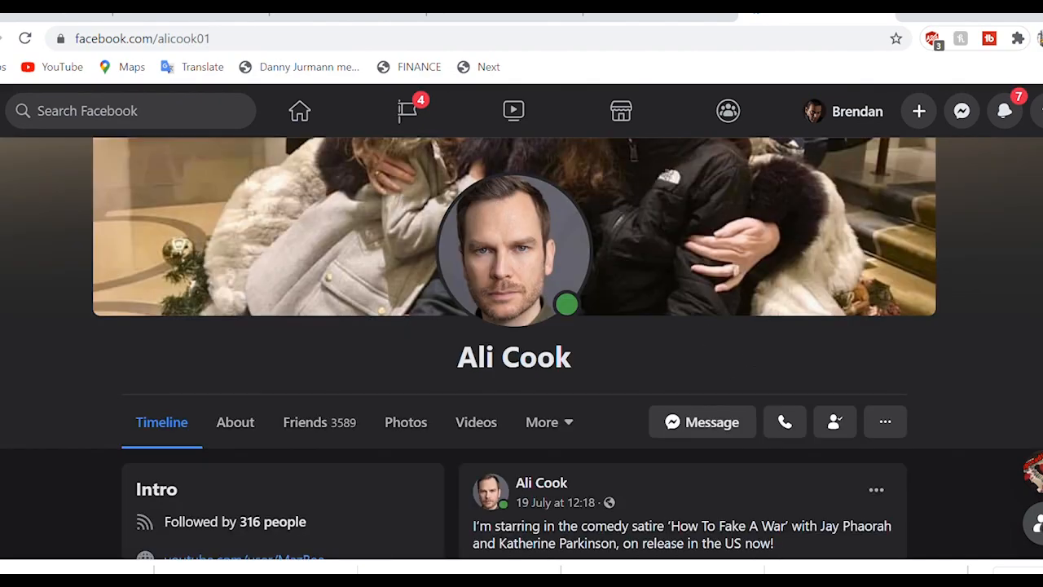
Step: Go to the profile's Photos, then Albums, and open the Profile pictures album
left_click(410, 426)
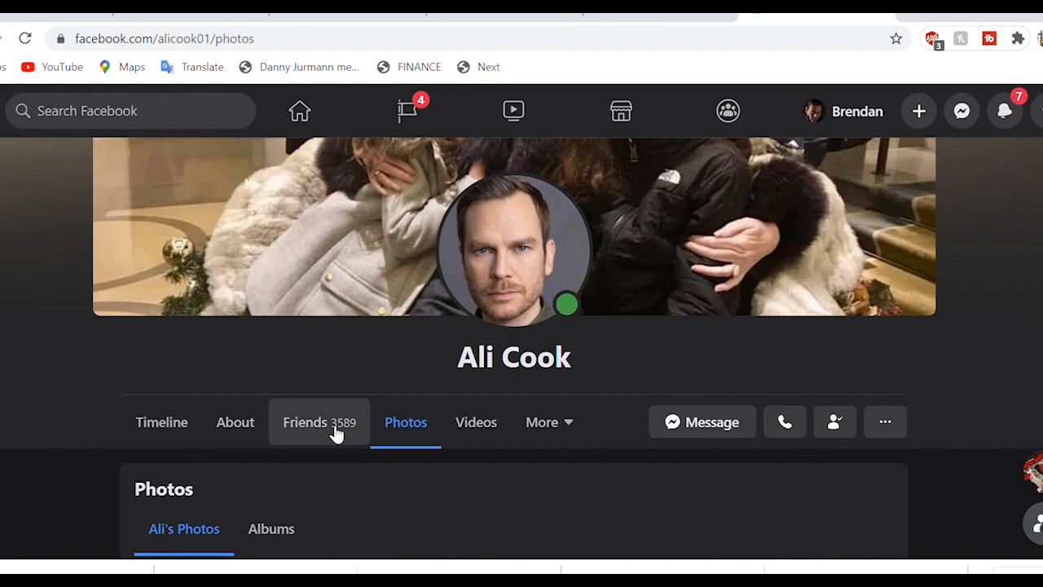
scroll(556, 426, "down", 5)
scroll(557, 426, "up", 1)
scroll(557, 426, "down", 2)
scroll(557, 426, "up", 3)
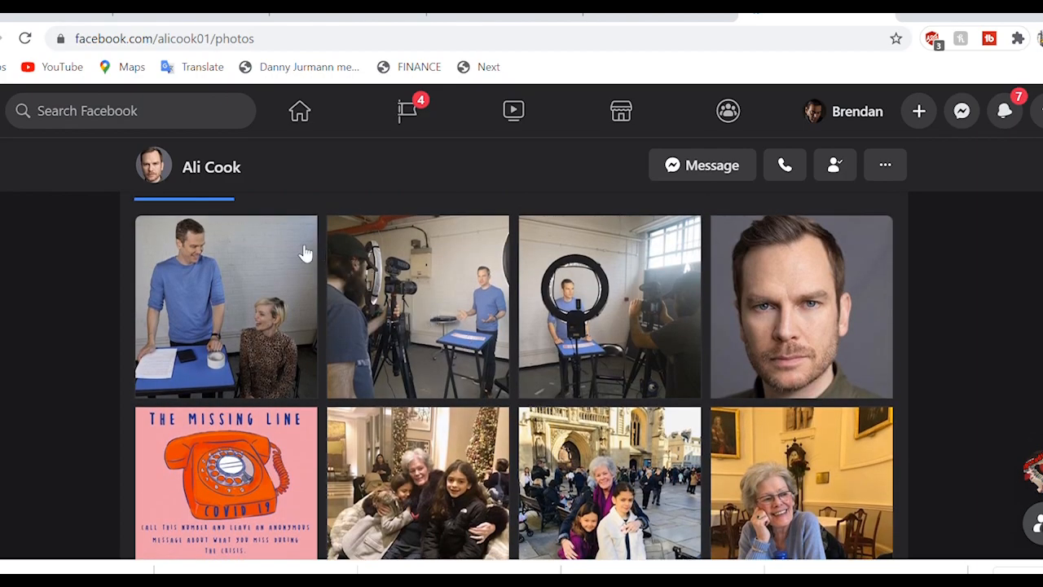
scroll(277, 257, "up", 2)
left_click(272, 281)
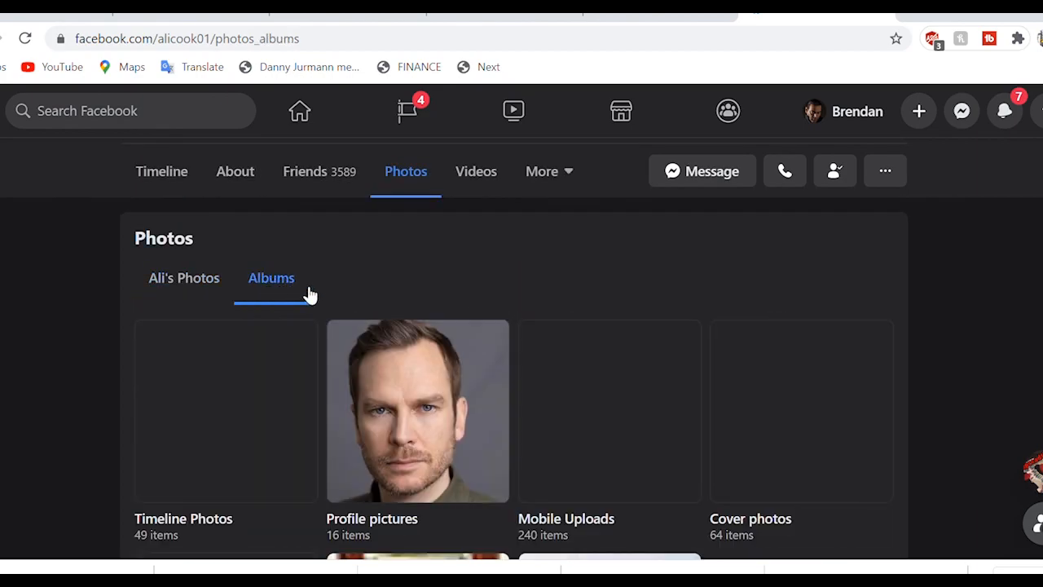
left_click(384, 404)
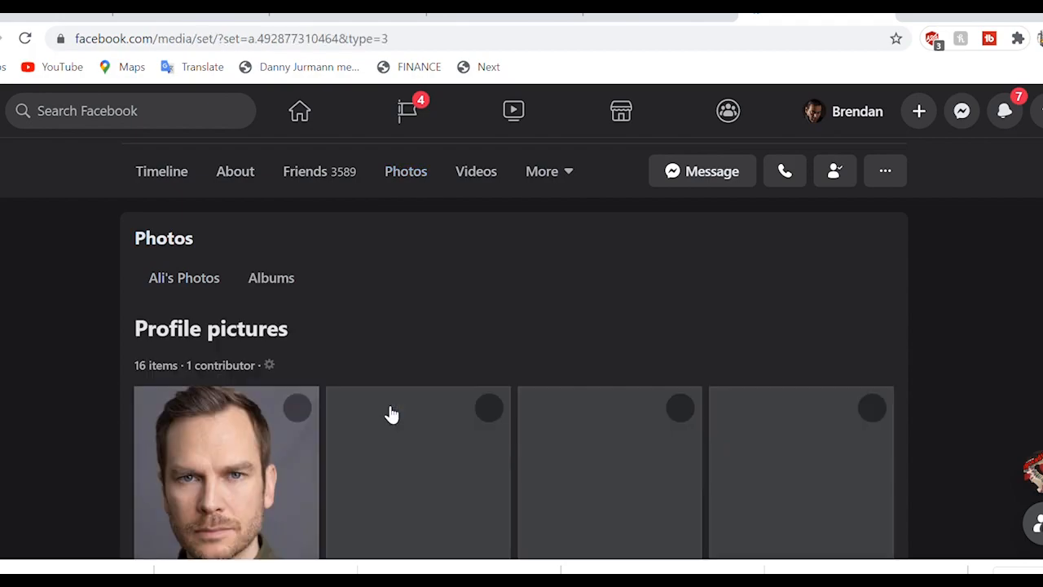
Step: Send the denim-shirt profile picture to remove.bg and download the background-free cut-out
scroll(582, 413, "down", 3)
scroll(583, 413, "down", 3)
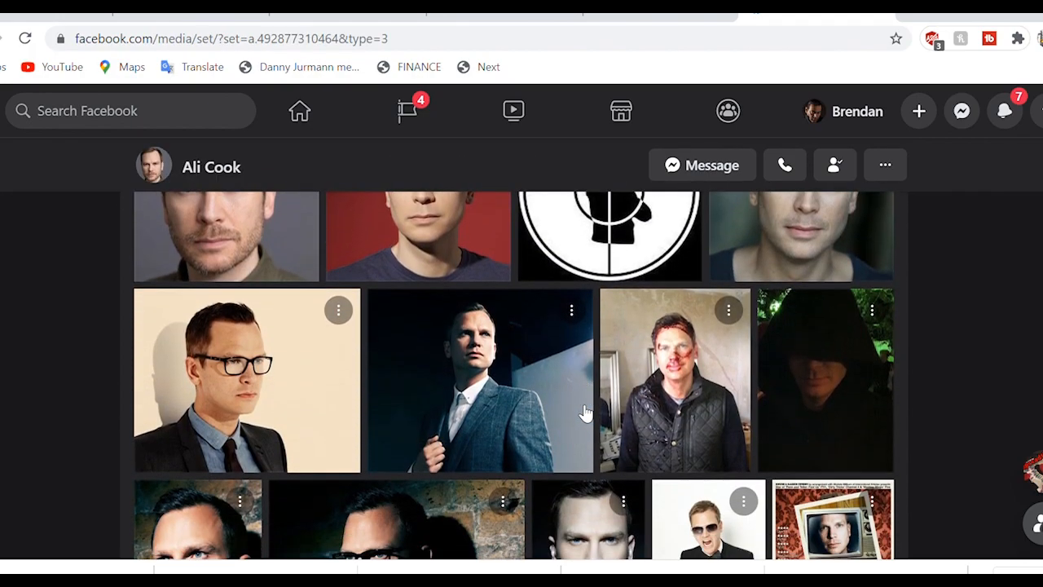
scroll(584, 413, "down", 2)
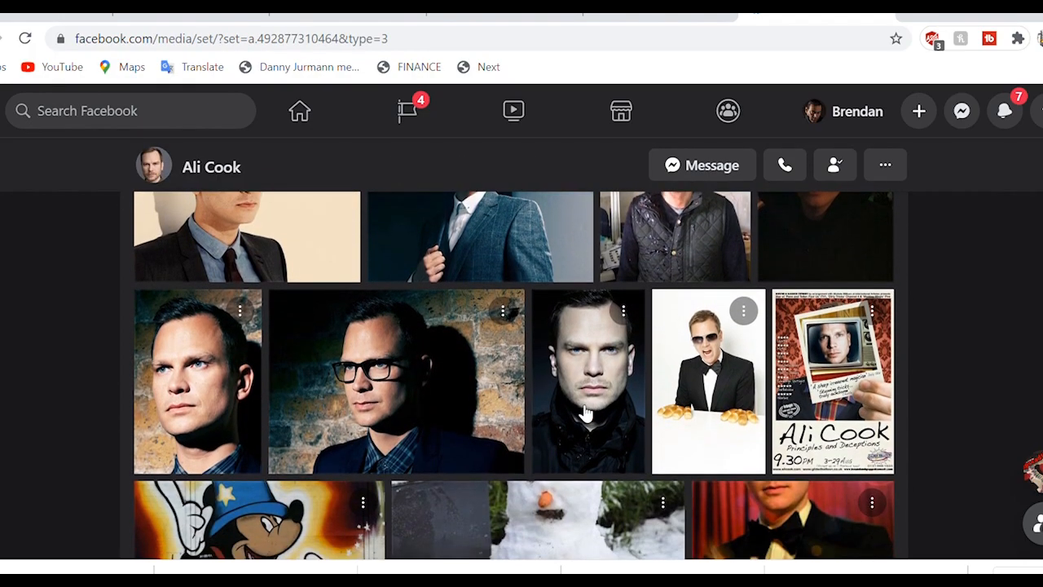
scroll(585, 413, "up", 3)
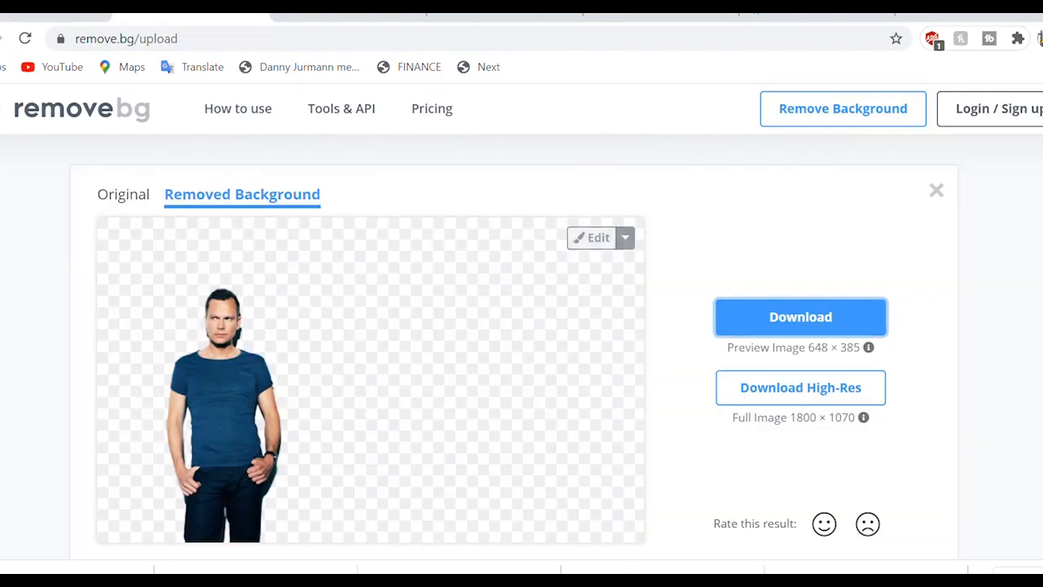
left_click_drag(365, 562, 366, 478)
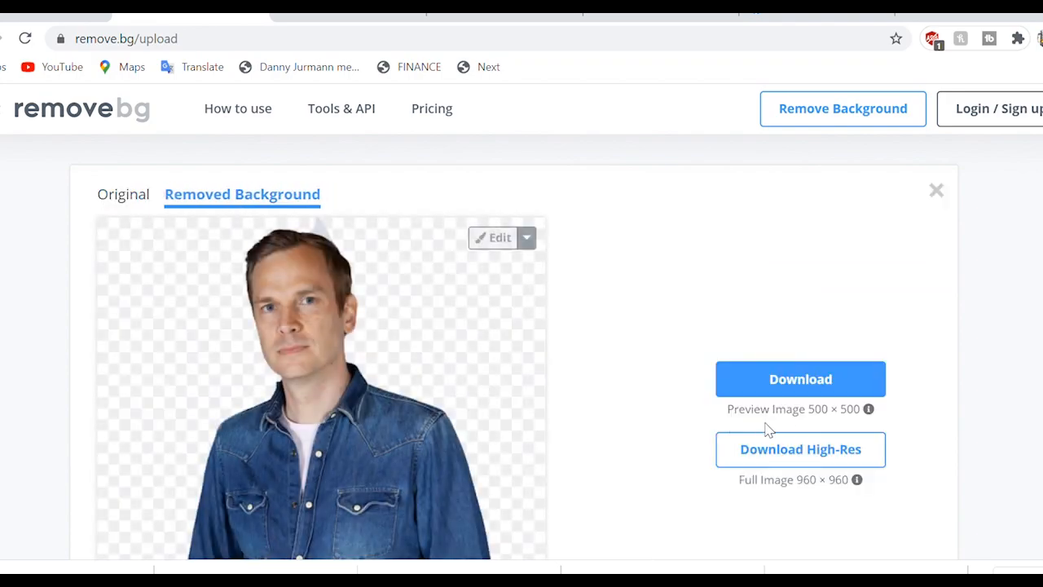
left_click(798, 384)
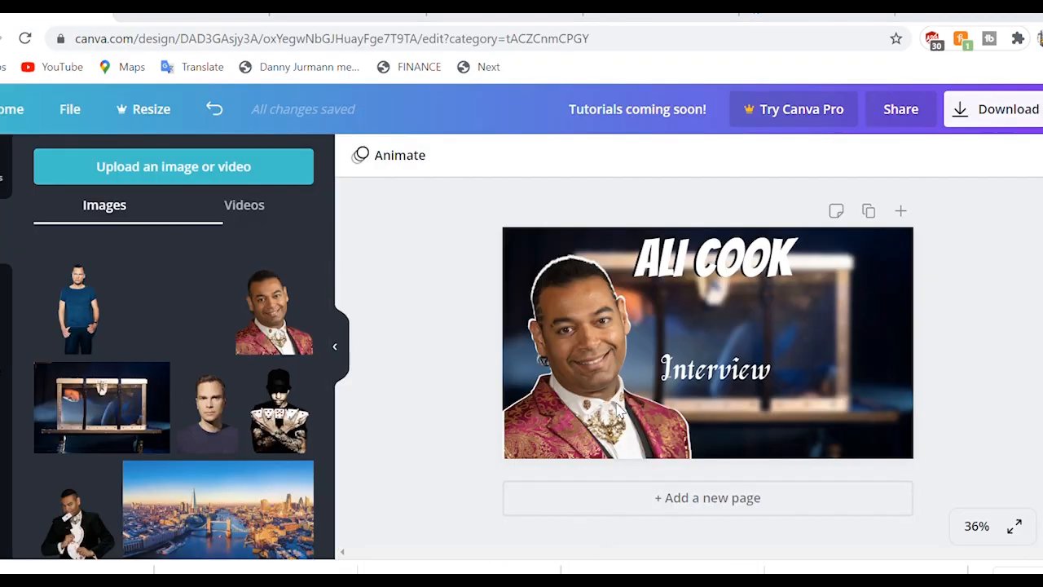
Step: Upload the denim-shirt cut-out, add it to the page, and enlarge it on the right side
left_click_drag(90, 566, 194, 344)
left_click(99, 307)
left_click(711, 273)
left_click_drag(699, 342, 841, 371)
left_click_drag(786, 306, 685, 205)
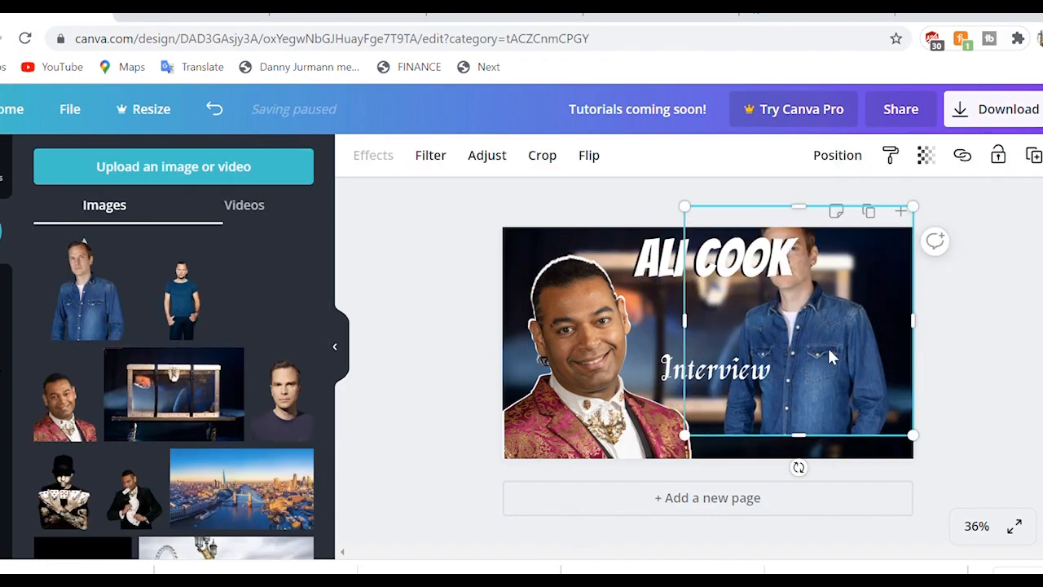
left_click_drag(810, 350, 834, 417)
left_click_drag(711, 276, 620, 186)
left_click_drag(826, 370, 880, 440)
left_click_drag(673, 251, 624, 202)
left_click_drag(858, 410, 876, 441)
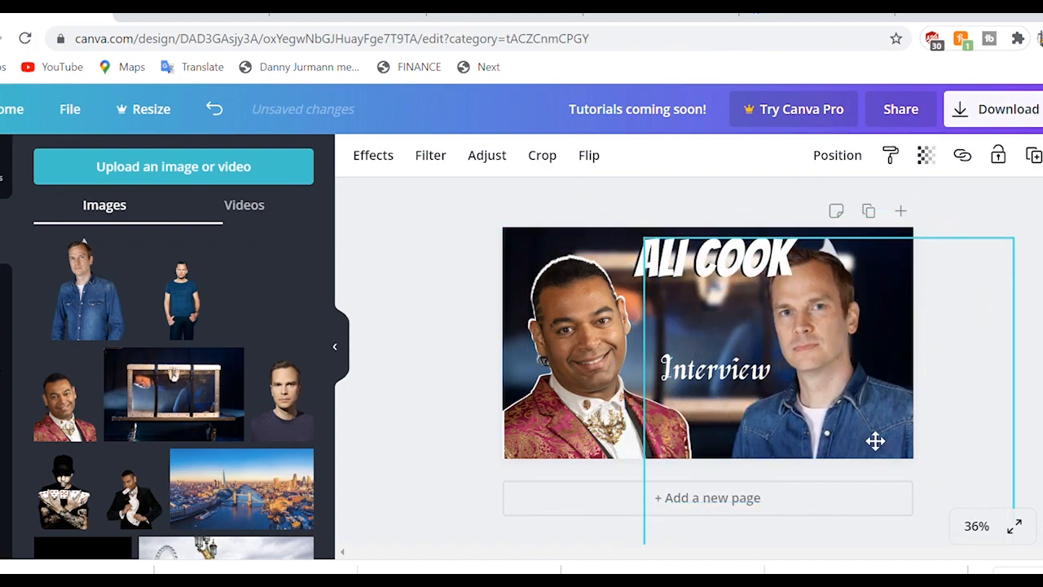
left_click_drag(645, 236, 618, 210)
left_click_drag(798, 363, 857, 436)
Step: Turn that copy into a white silhouette using an all-white duotone effect
left_click(373, 155)
left_click(63, 329)
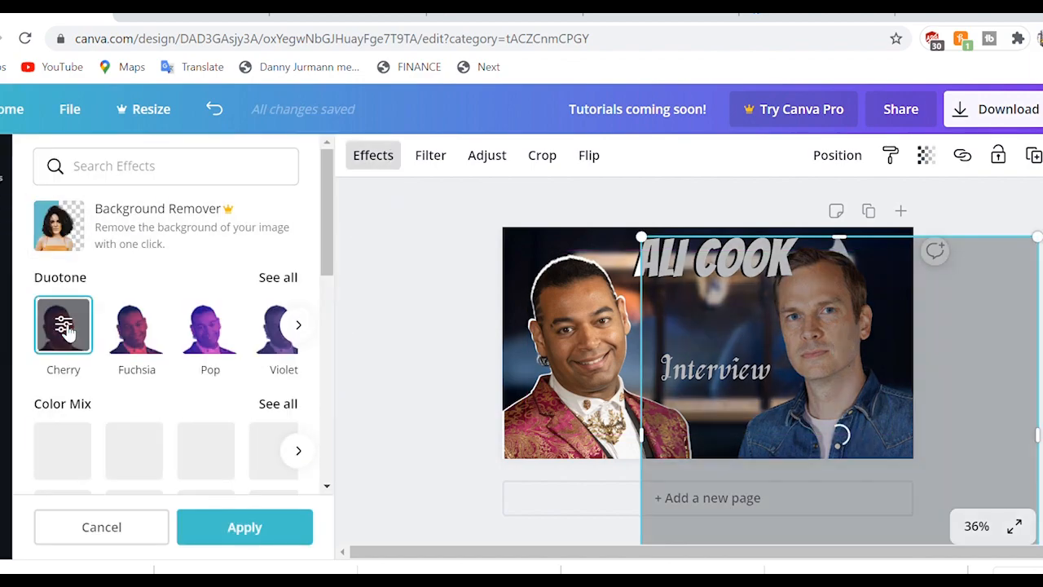
left_click(63, 329)
left_click(295, 223)
left_click_drag(92, 216, 68, 201)
left_click(292, 300)
left_click(218, 528)
Step: Place a second, cropped and enlarged copy of the denim-shirt photo over the white silhouette
left_click(379, 162)
left_click(87, 291)
left_click_drag(710, 408, 710, 367)
left_click_drag(645, 325, 664, 327)
left_click_drag(774, 325, 767, 327)
left_click_drag(766, 280, 934, 146)
left_click_drag(842, 329, 873, 454)
left_click_drag(974, 285, 983, 207)
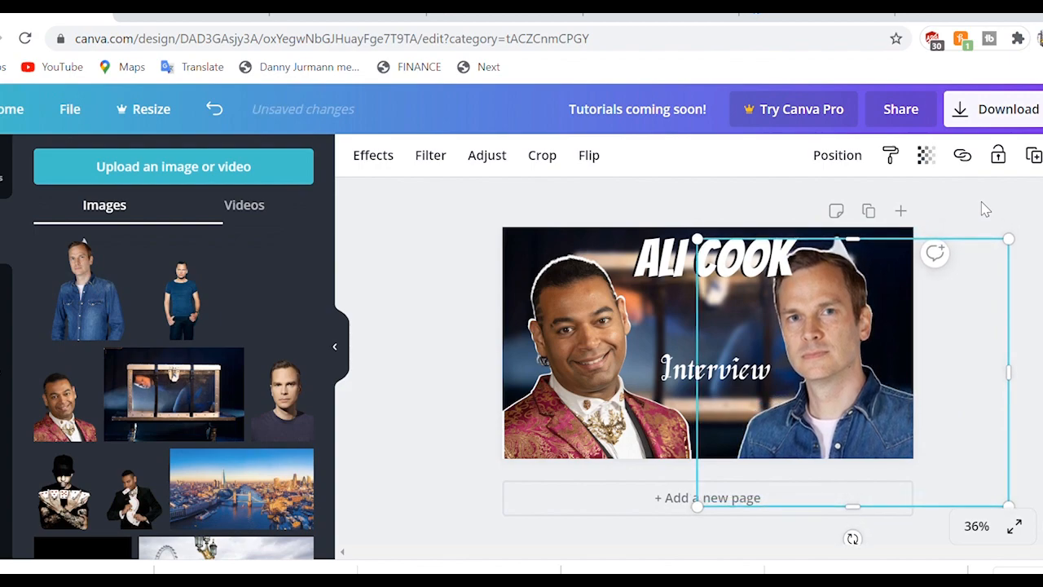
left_click(442, 296)
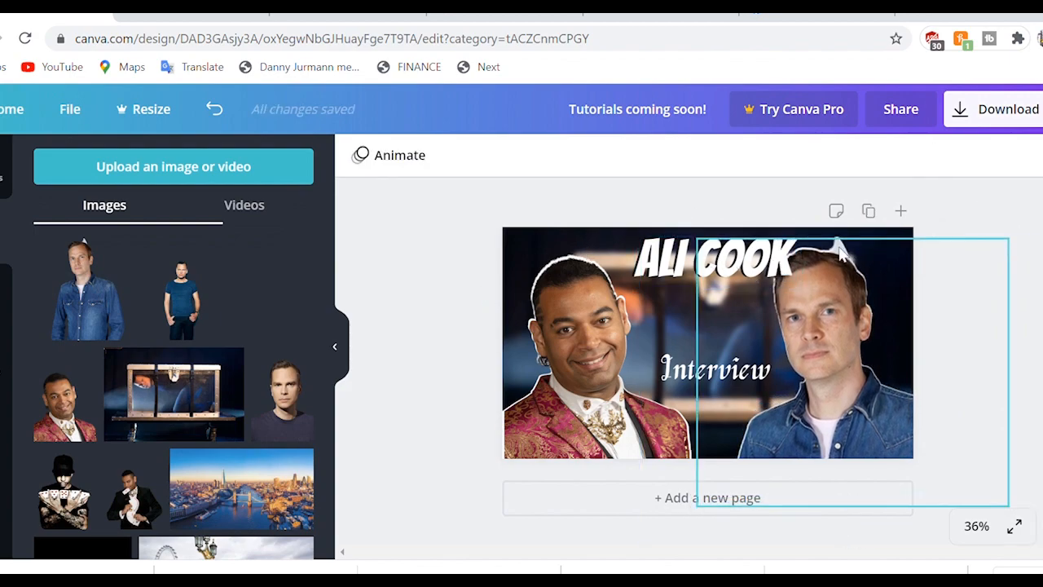
Step: Move the white ALI COOK title text back onto its black shadow copy, slightly further left
mouse_move(717, 262)
left_mouse_down()
mouse_move(717, 315)
mouse_move(714, 256)
left_mouse_up()
left_click_drag(722, 320, 707, 269)
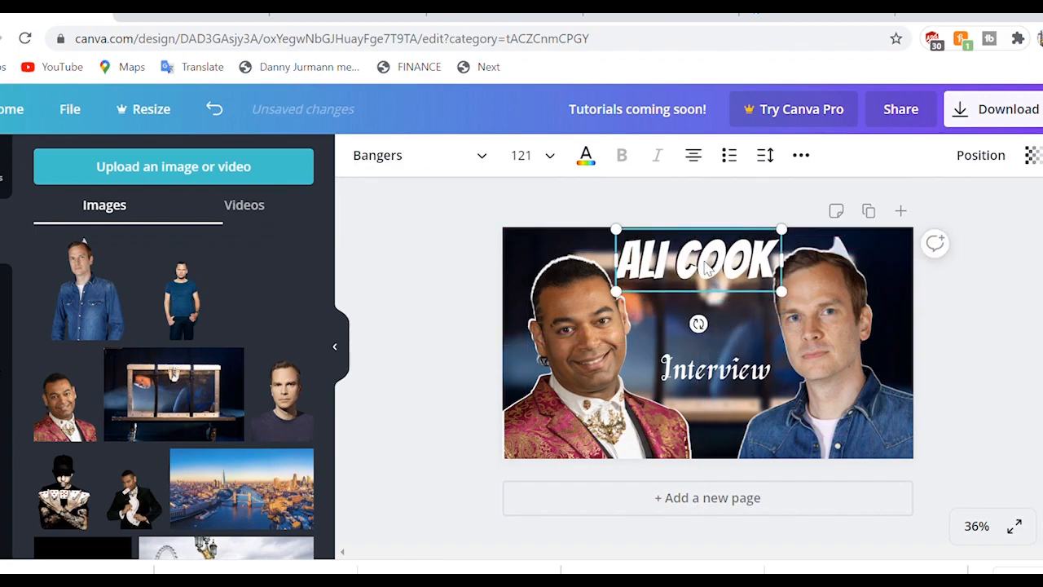
left_click(401, 229)
Step: Close the Facebook photo tab and go back to the Canva design
left_click(797, 20)
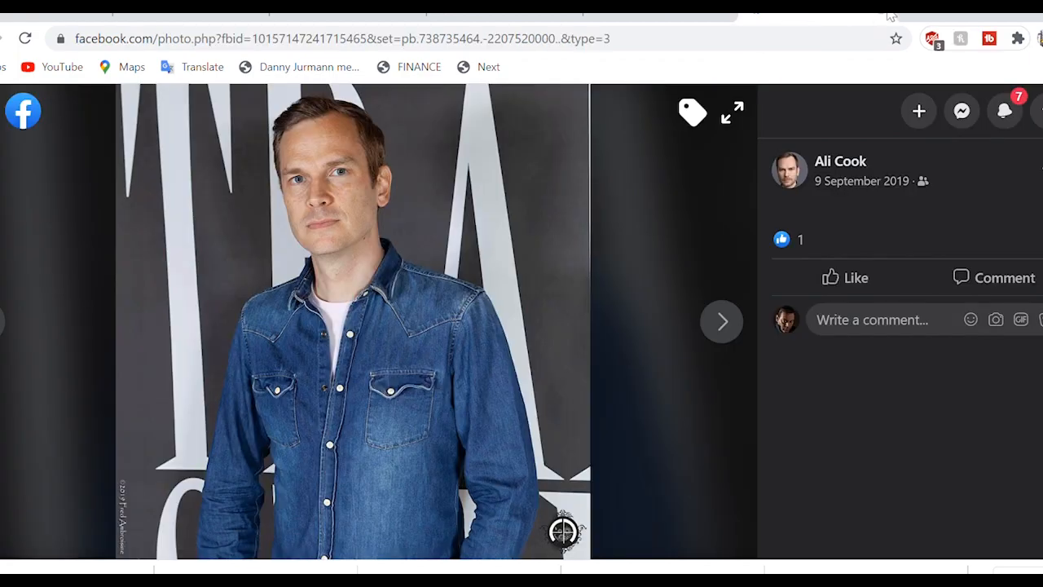
left_click(886, 14)
left_click(98, 16)
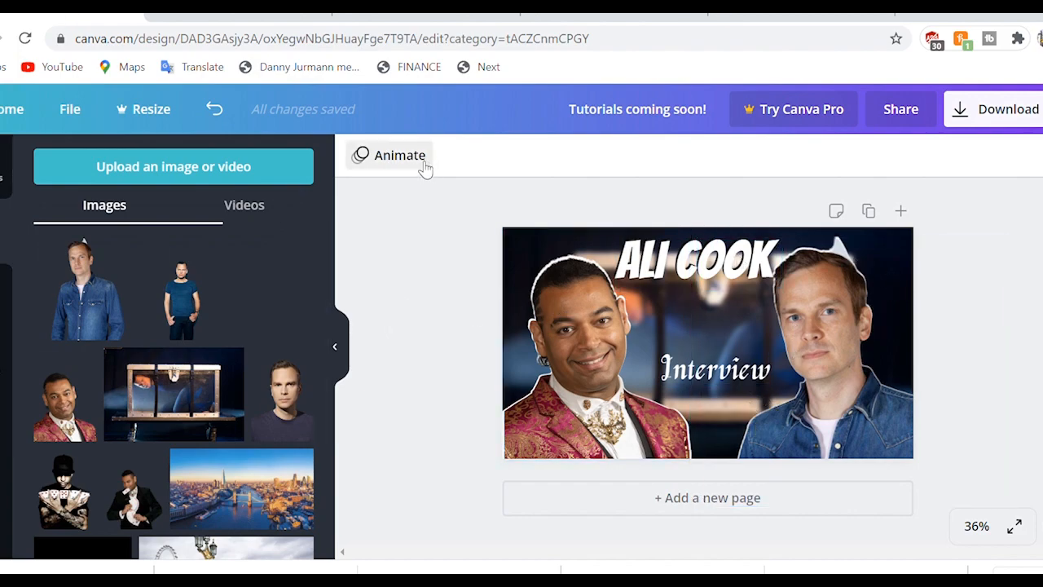
Step: Trim the right-hand magician photo from its top and right edges with the resize handles
left_click(847, 356)
left_click_drag(866, 240, 950, 253)
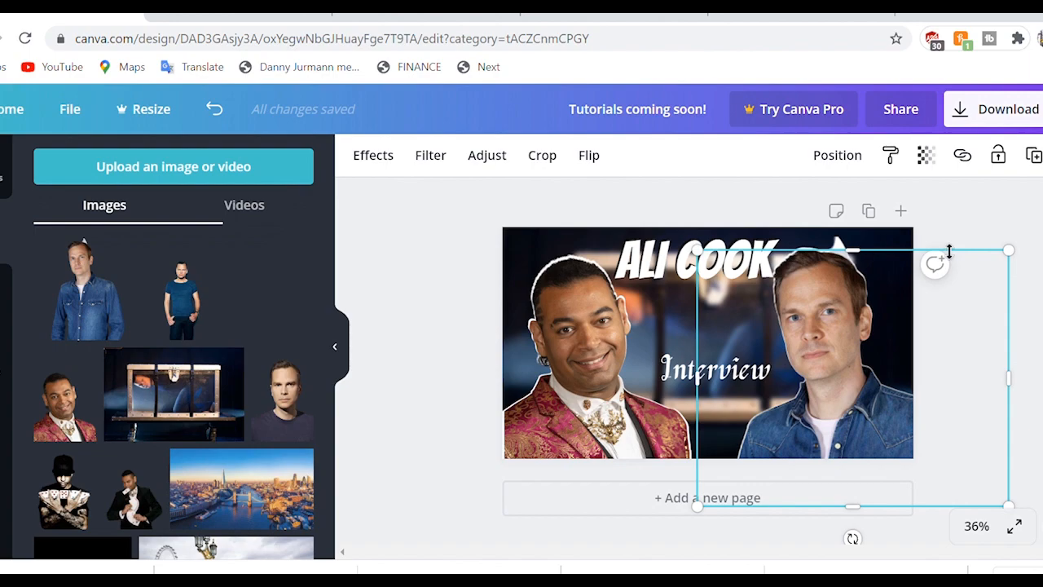
left_click_drag(1005, 391, 948, 393)
left_click(840, 239)
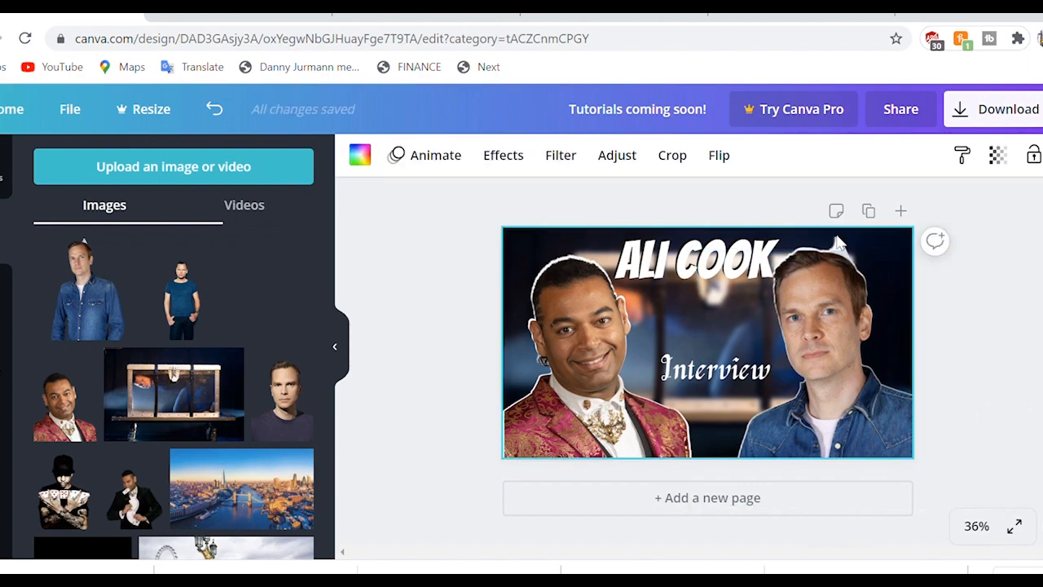
left_click(897, 253)
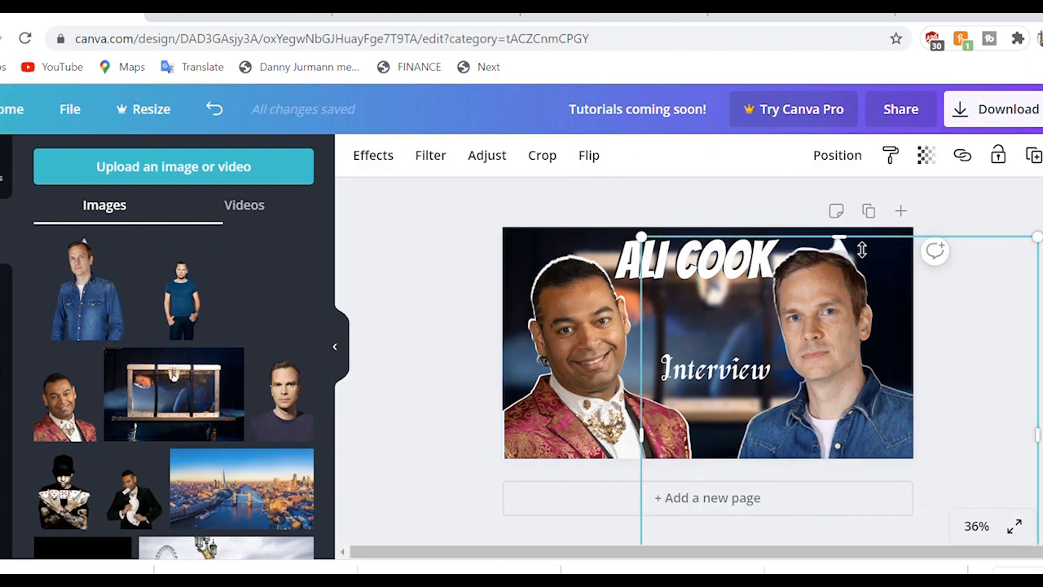
left_click_drag(855, 249, 831, 247)
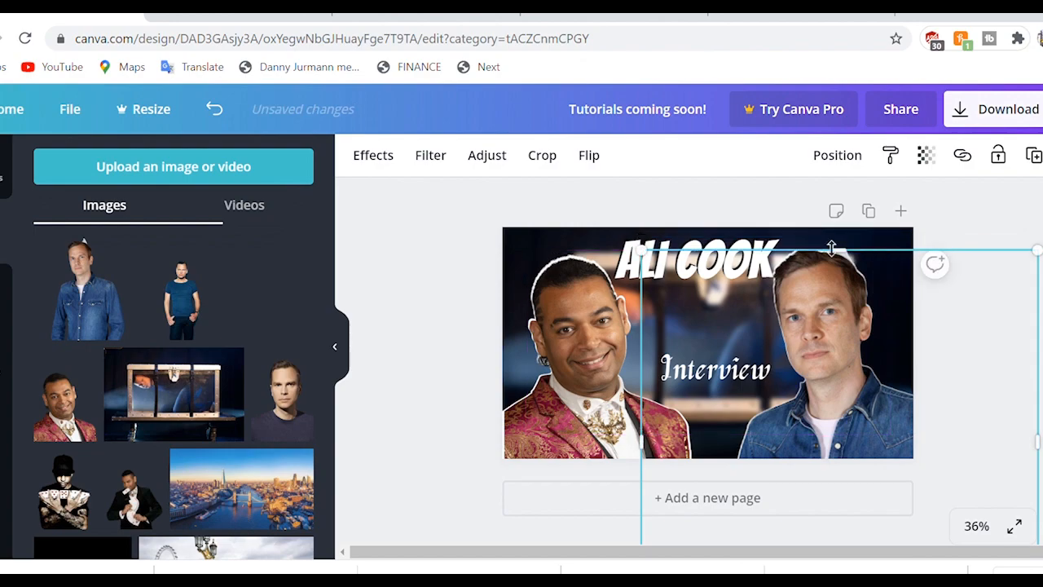
left_click(758, 218)
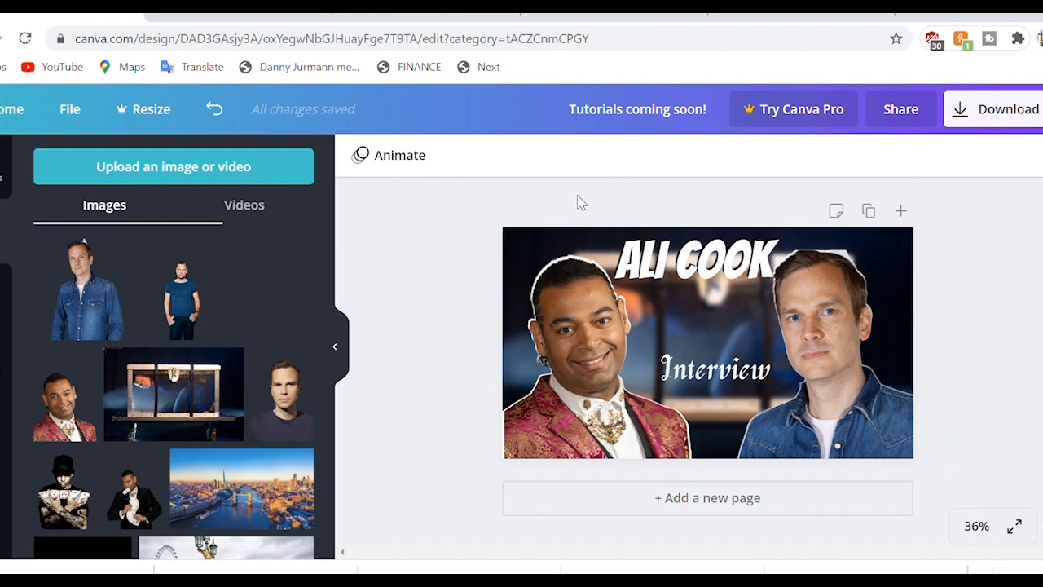
Step: Tighten the right photo's top-right corner with the Crop tool and apply the crop
left_click(842, 298)
left_click(543, 155)
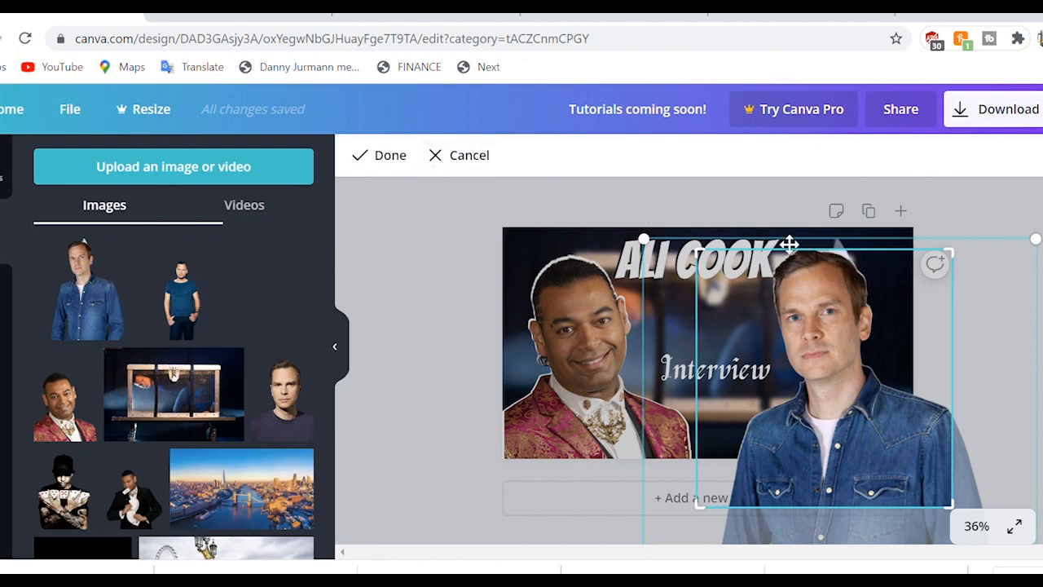
mouse_move(960, 262)
left_mouse_down()
mouse_move(949, 203)
mouse_move(951, 258)
left_mouse_up()
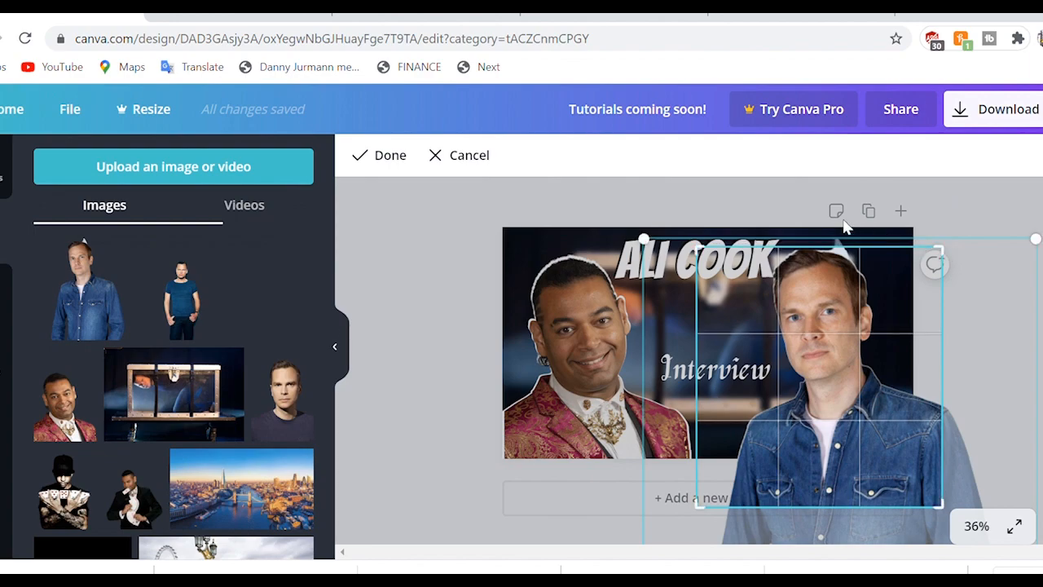
left_click(759, 200)
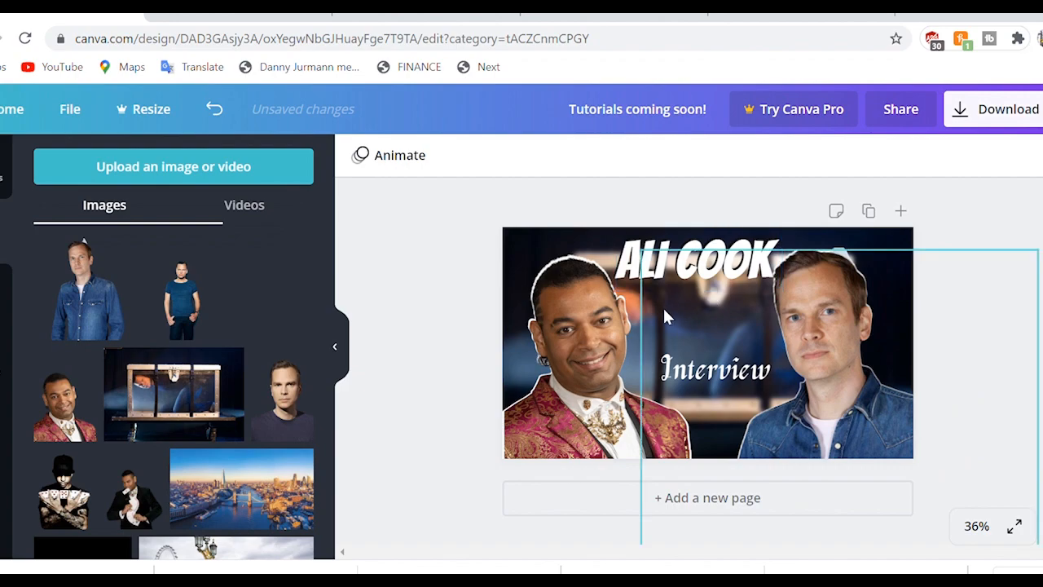
left_click(828, 264)
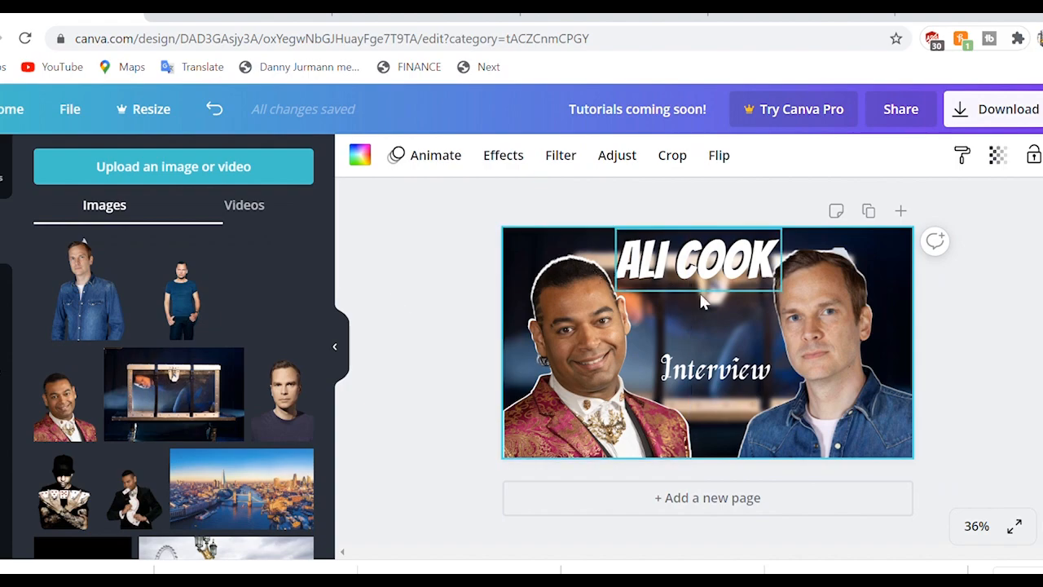
Step: Shrink the white silhouette slightly and align it snugly behind the right-hand magician photo
left_click(818, 345)
left_click_drag(818, 345, 832, 412)
left_click_drag(827, 291, 828, 307)
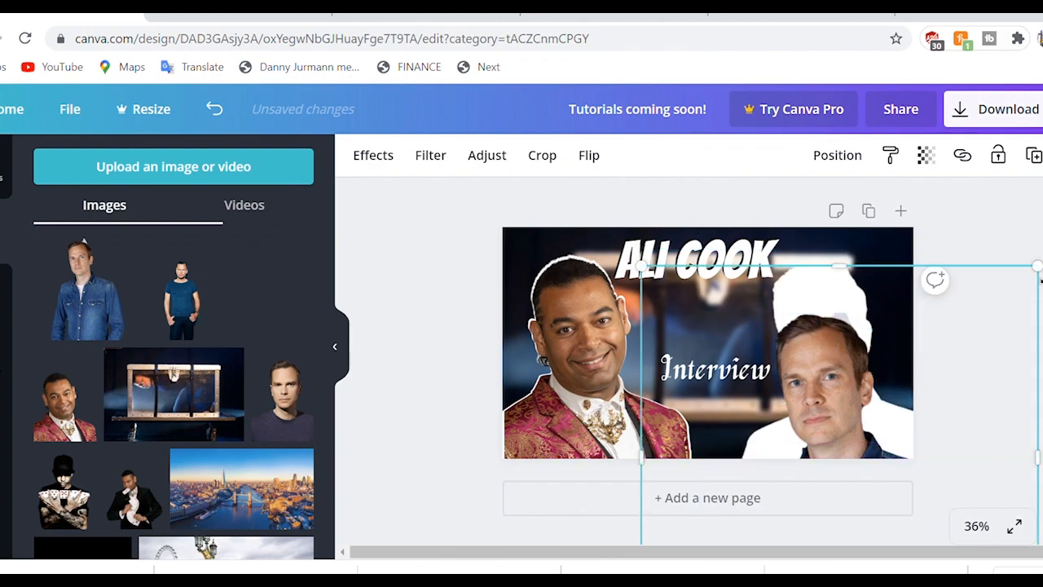
left_click_drag(1041, 287, 1041, 300)
left_click_drag(841, 410, 823, 429)
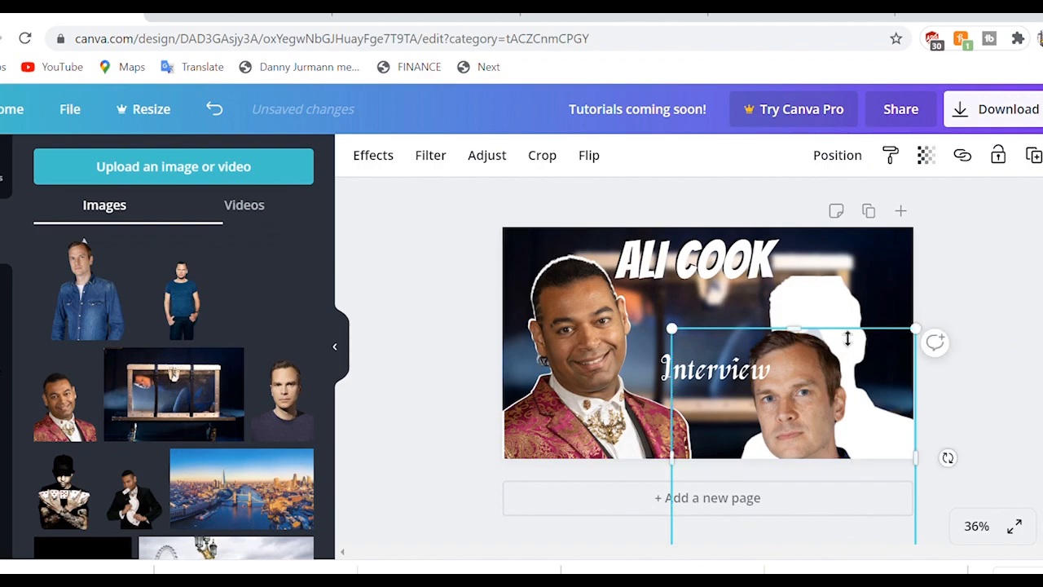
left_click_drag(841, 321, 823, 359)
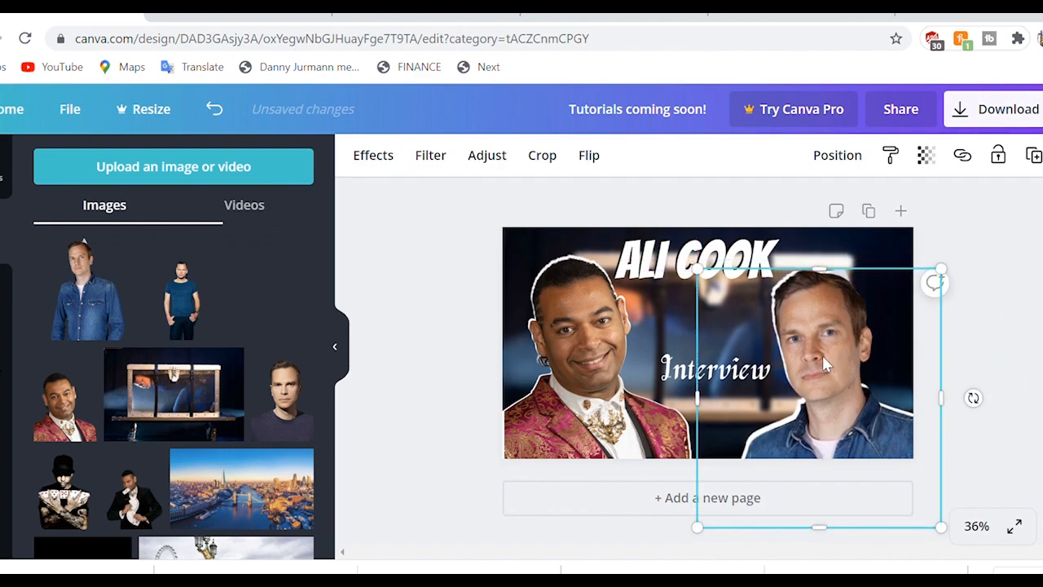
left_click(433, 240)
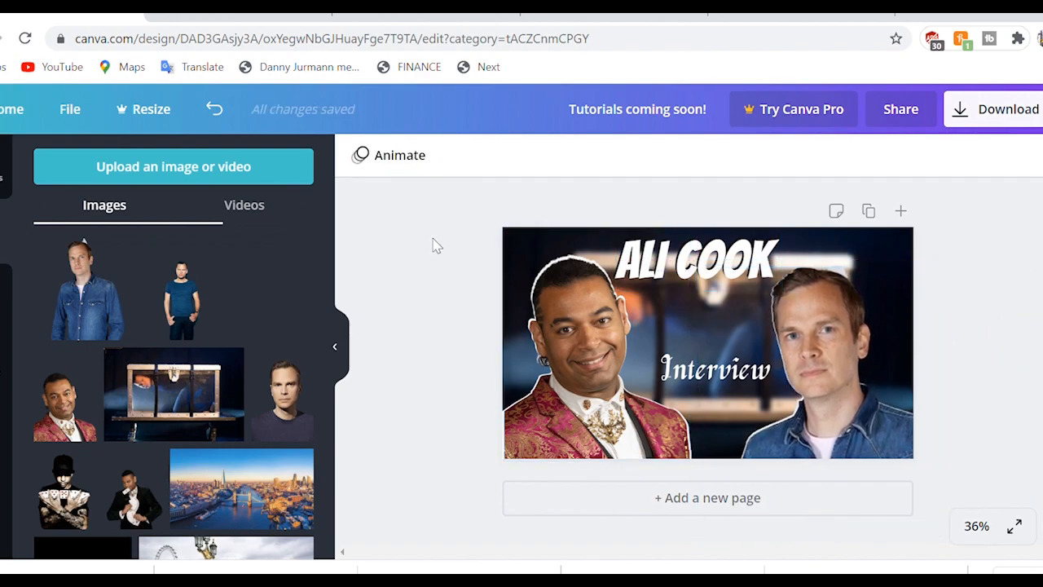
left_click_drag(841, 395, 837, 420)
left_click(853, 290)
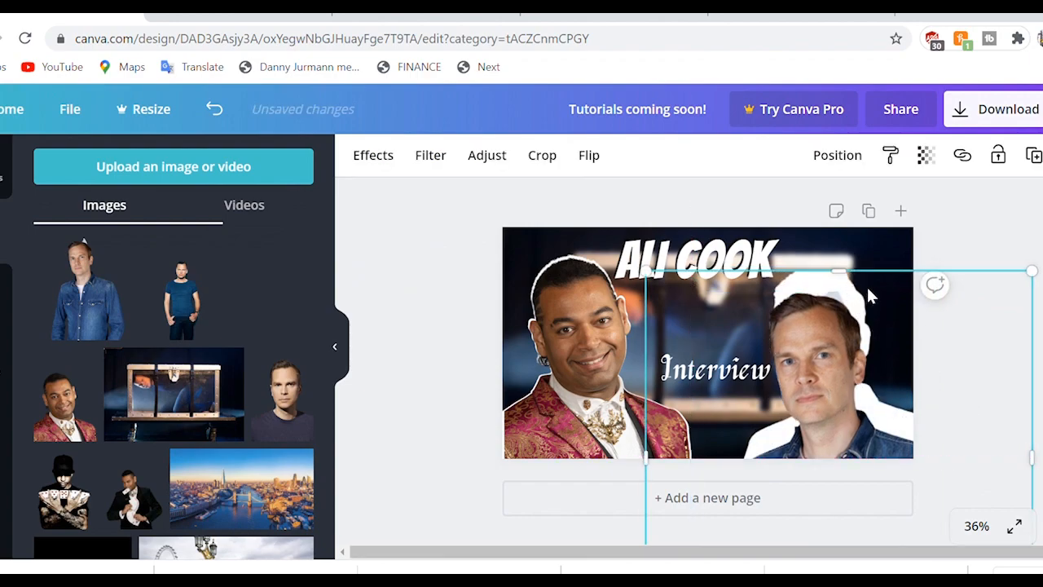
left_click_drag(865, 298, 820, 345)
left_click(411, 256)
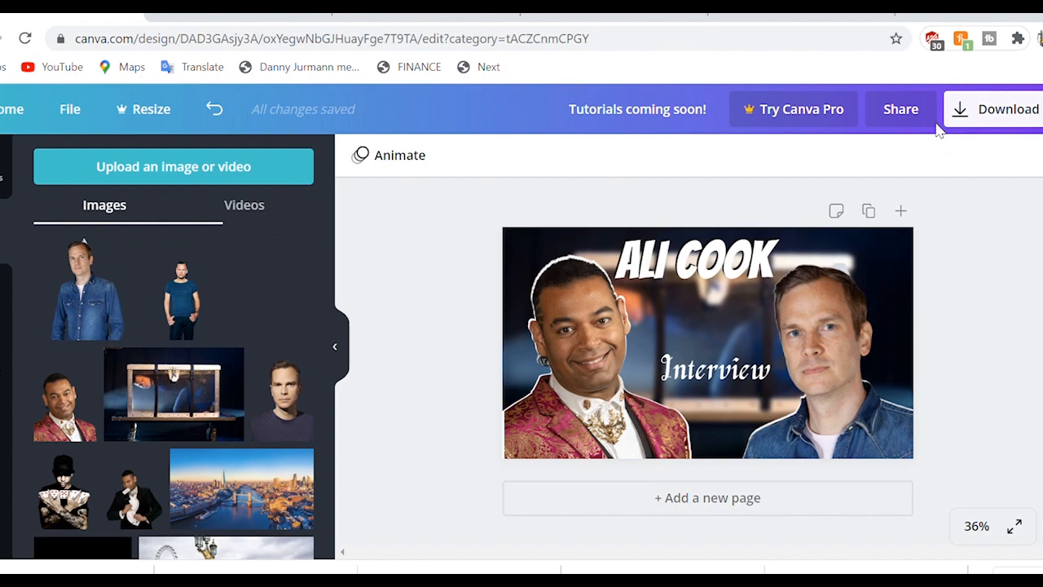
Step: Download the finished thumbnail as a PNG and dismiss the Canva Pro prompt
left_click(978, 128)
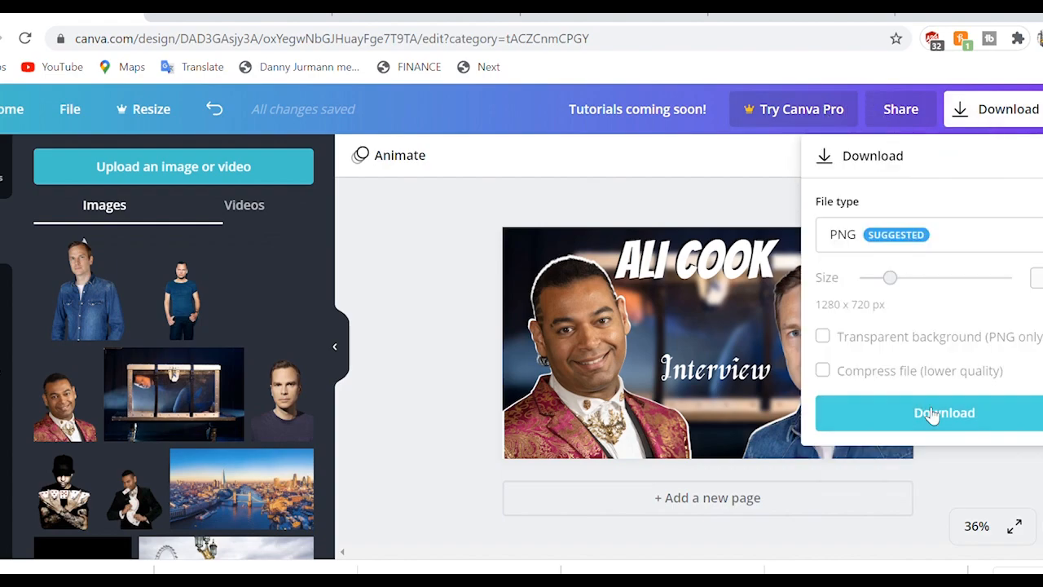
left_click(934, 412)
left_click(1013, 111)
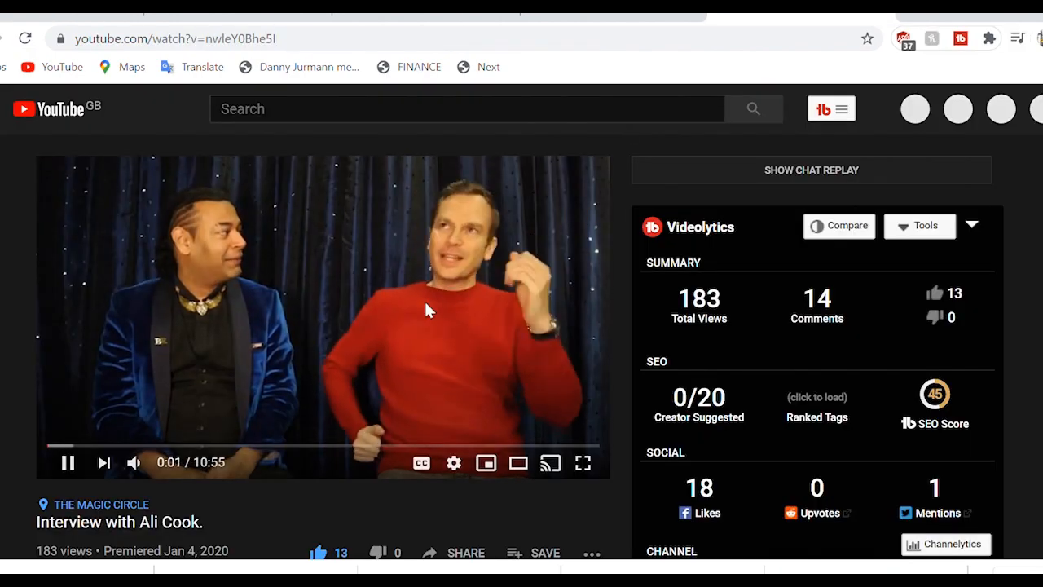
Step: In the interview video's edit page, swap the thumbnail for the downloaded PNG and save
scroll(424, 299, "down", 3)
left_click(577, 391)
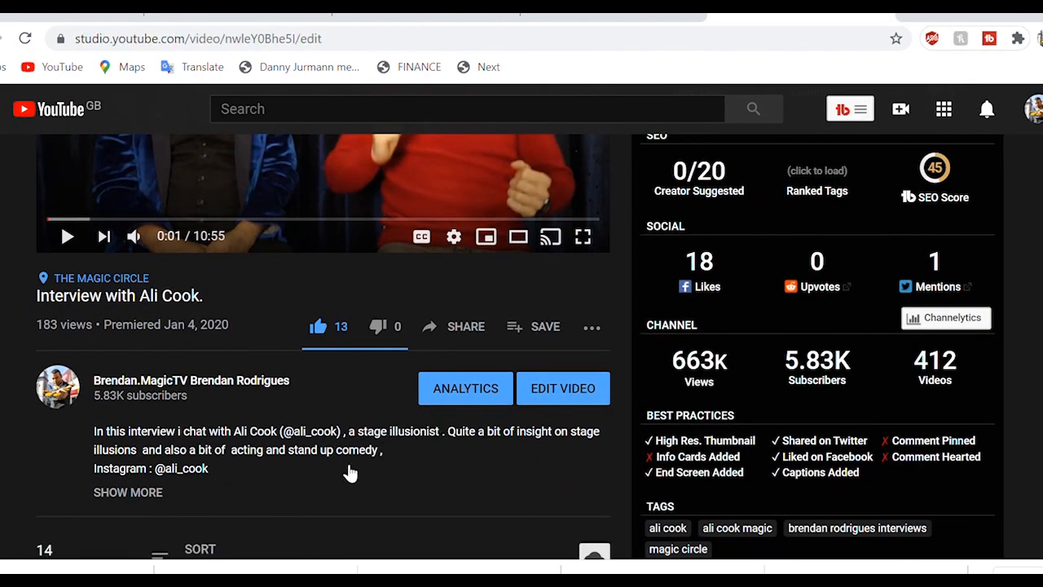
scroll(408, 408, "down", 5)
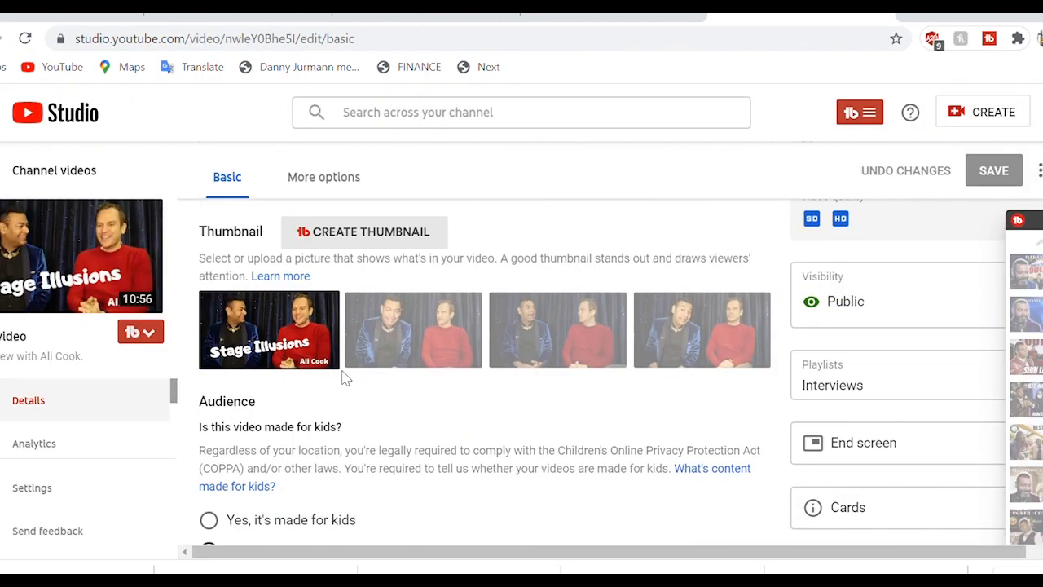
left_click(327, 306)
left_click(269, 313)
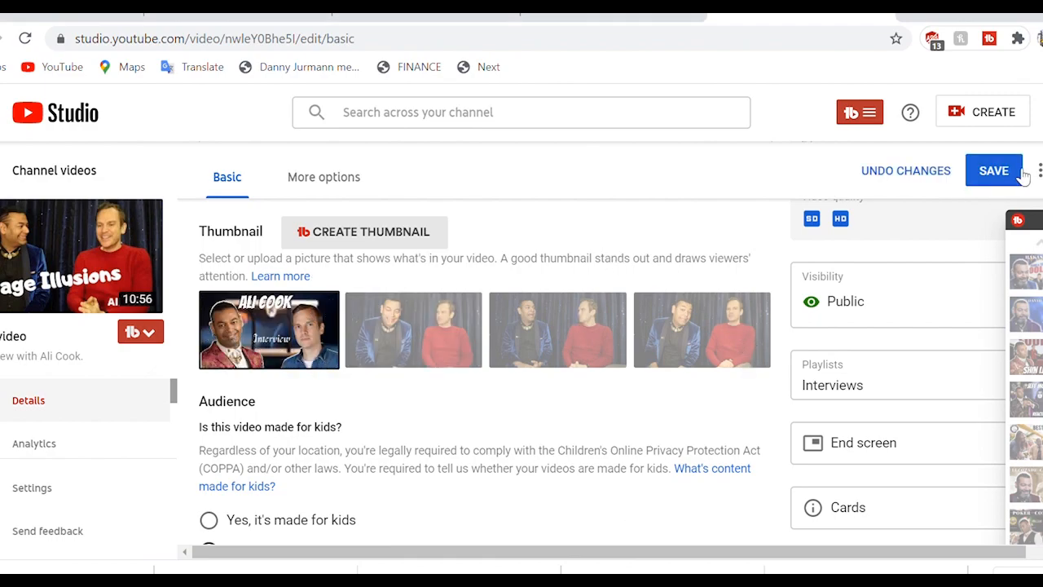
left_click(1017, 173)
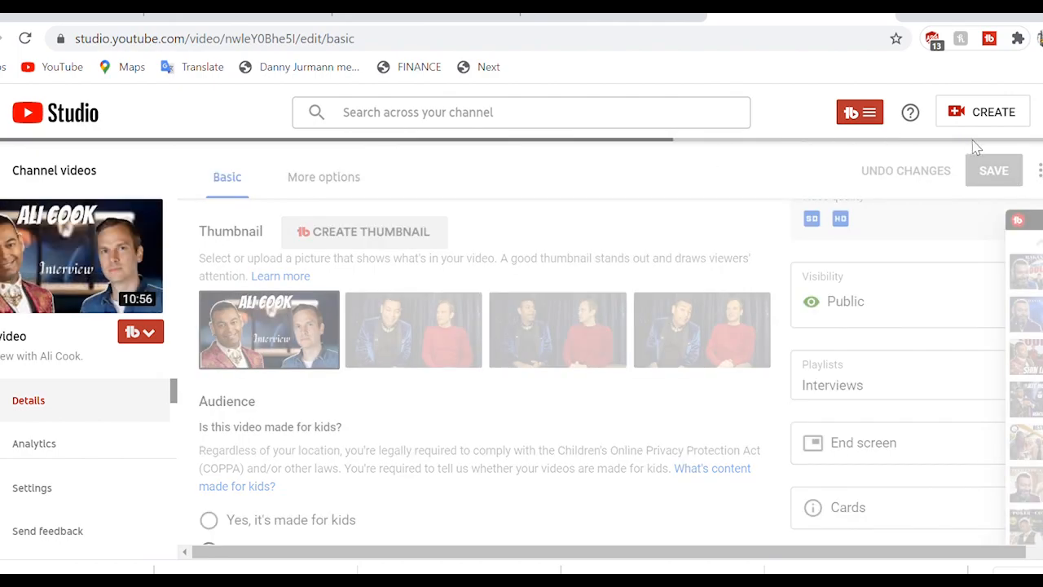